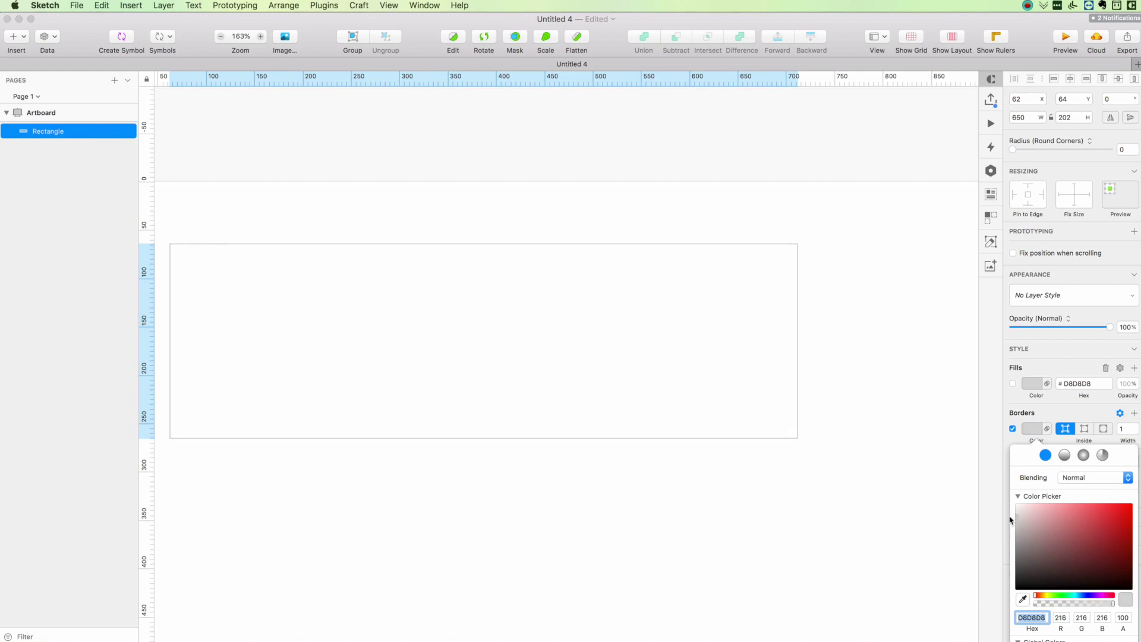
Add a centred "0 to 10" text layer and move it inside the large rectangle.
click(684, 501)
drag(451, 456, 450, 455)
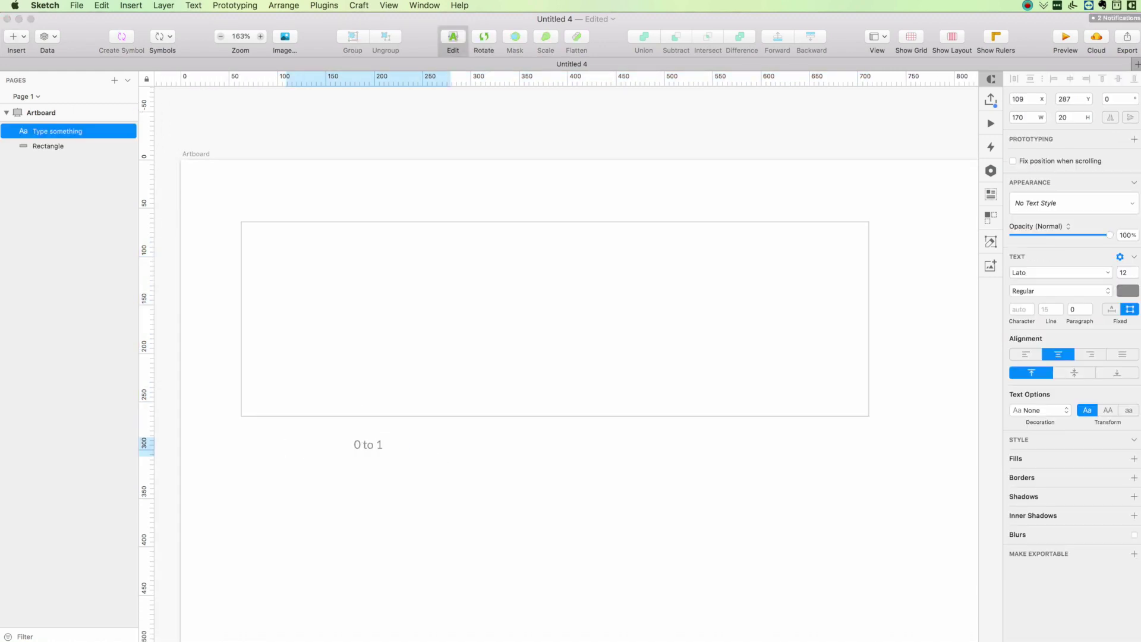
key(Escape)
drag(376, 448, 372, 311)
Shorten the outer rectangle and duplicate it as a button box about 156 by 40 px around the "0 to 10" text.
click(364, 223)
drag(553, 222, 545, 262)
click(363, 307)
click(752, 352)
key(super+d)
drag(869, 318, 398, 306)
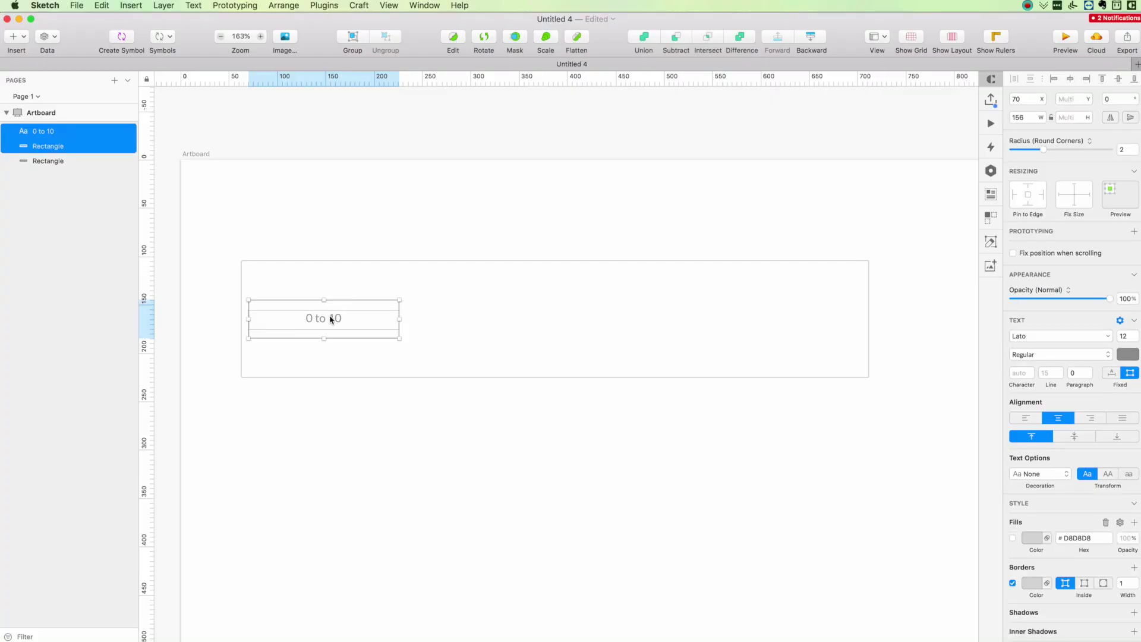
Move the "0 to 10" button up inside the outer rectangle and narrow its box and text to 111 px.
drag(331, 318, 331, 292)
scroll(331, 292, down, 1)
click(361, 238)
click(392, 286)
shift+click(402, 278)
drag(407, 287, 363, 285)
click(363, 236)
click(308, 289)
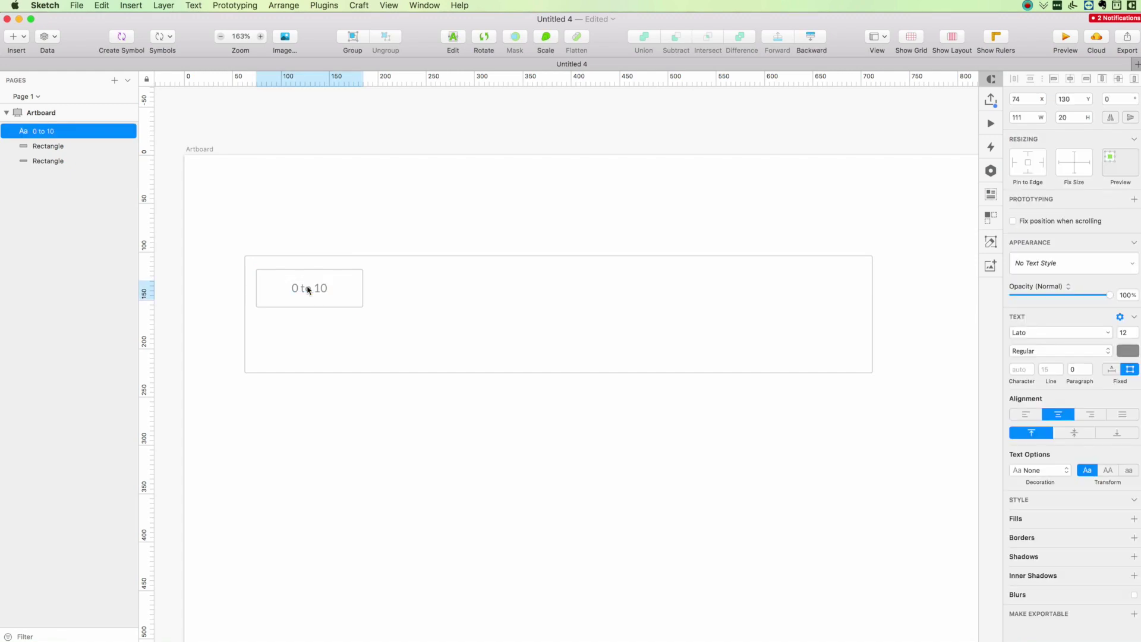
Shorten the outer container rectangle to 70 px high so it fits around the button.
click(382, 245)
click(470, 321)
drag(559, 373, 555, 323)
click(529, 356)
scroll(416, 344, up, 2)
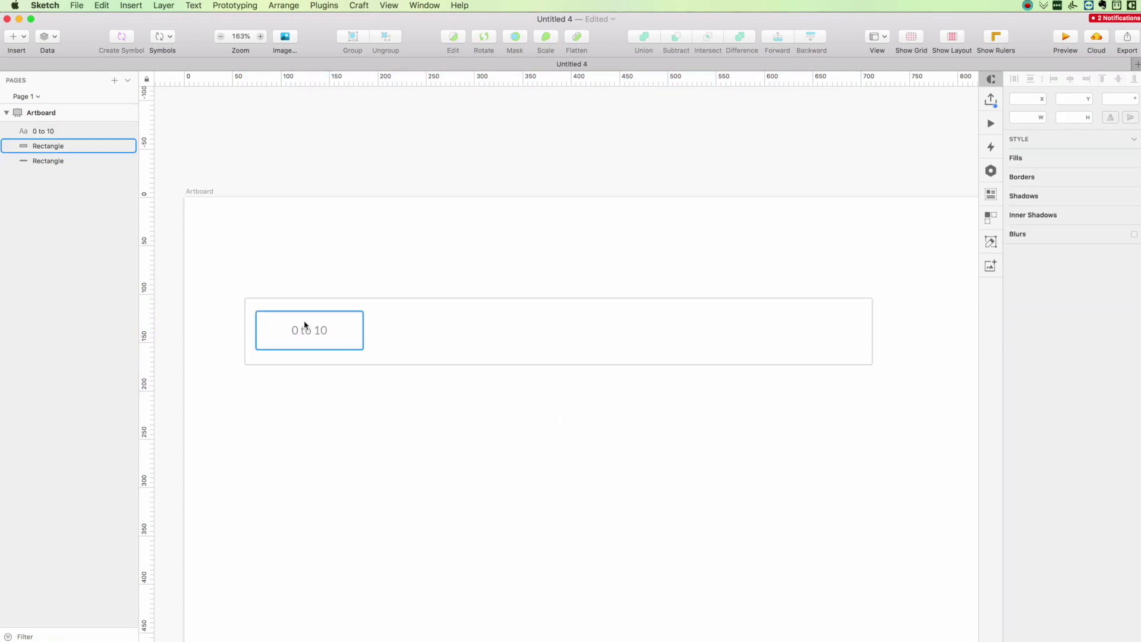
Try a D8D8D8 fill on the "0 to 10" button's box and switch it off again.
click(307, 330)
click(351, 313)
click(1012, 383)
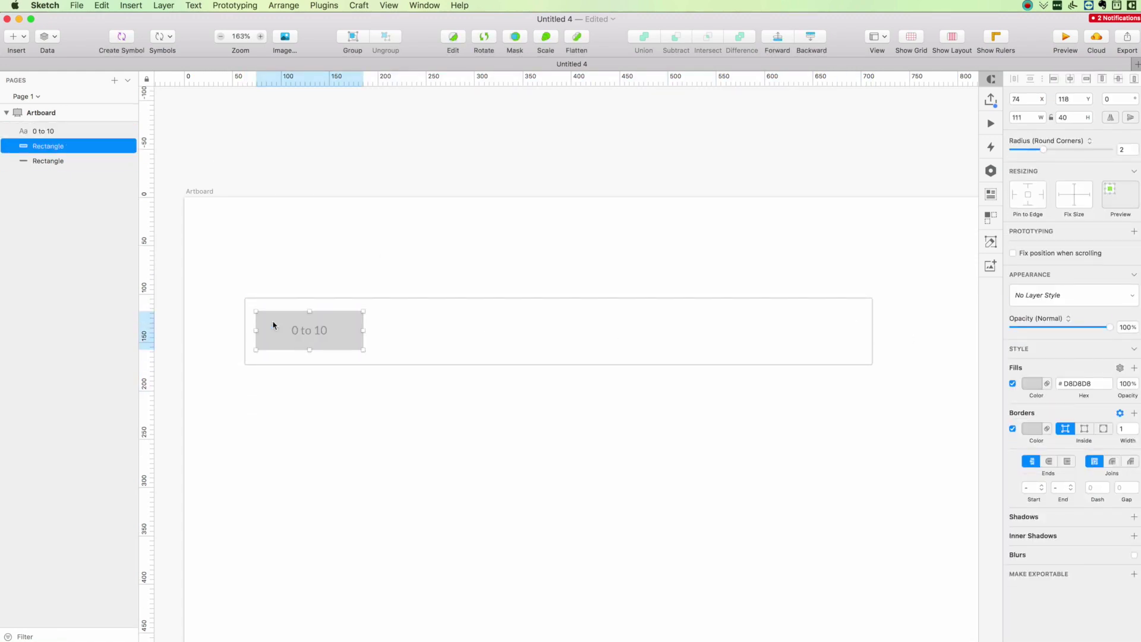
click(306, 331)
click(351, 316)
click(1012, 384)
Group the button's box and text, and duplicate the group four times into an evenly spaced row.
click(298, 329)
shift+click(303, 317)
key(super+g)
alt+drag(305, 317, 414, 329)
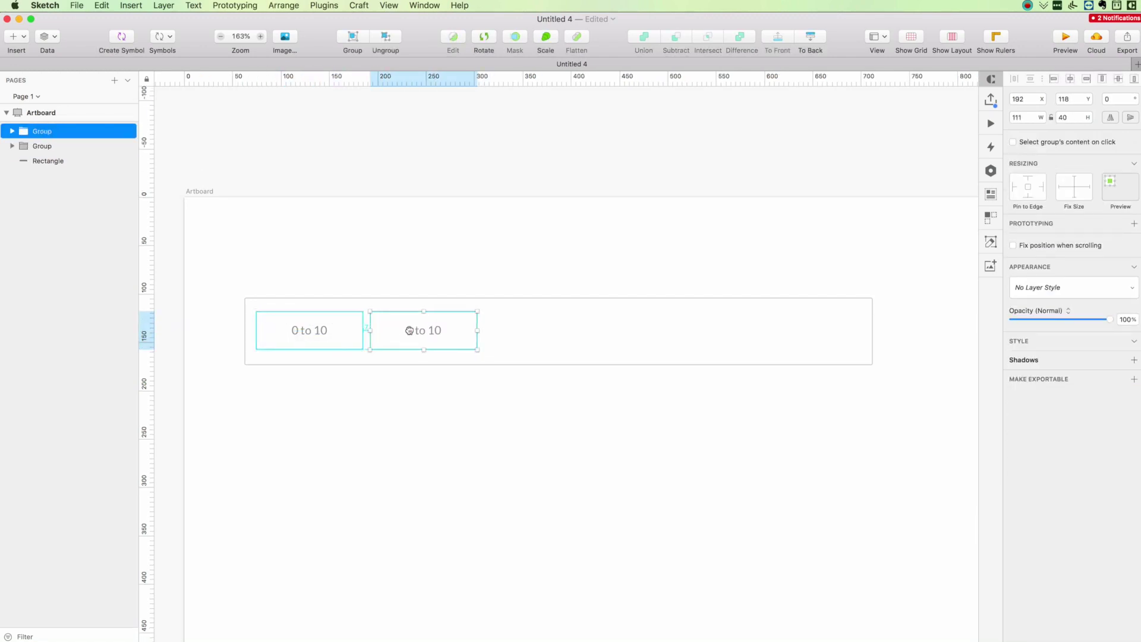
key(super+d)
key(super+d)
key(super+d)
Resize the five button groups together so that each is 98 px wide and all fit inside the container.
shift+click(652, 331)
shift+click(538, 331)
shift+click(411, 332)
shift+click(313, 331)
drag(825, 331, 763, 334)
Copy the last button's "0 to 10" text and place the copy in the empty space after the fifth button.
double_click(711, 333)
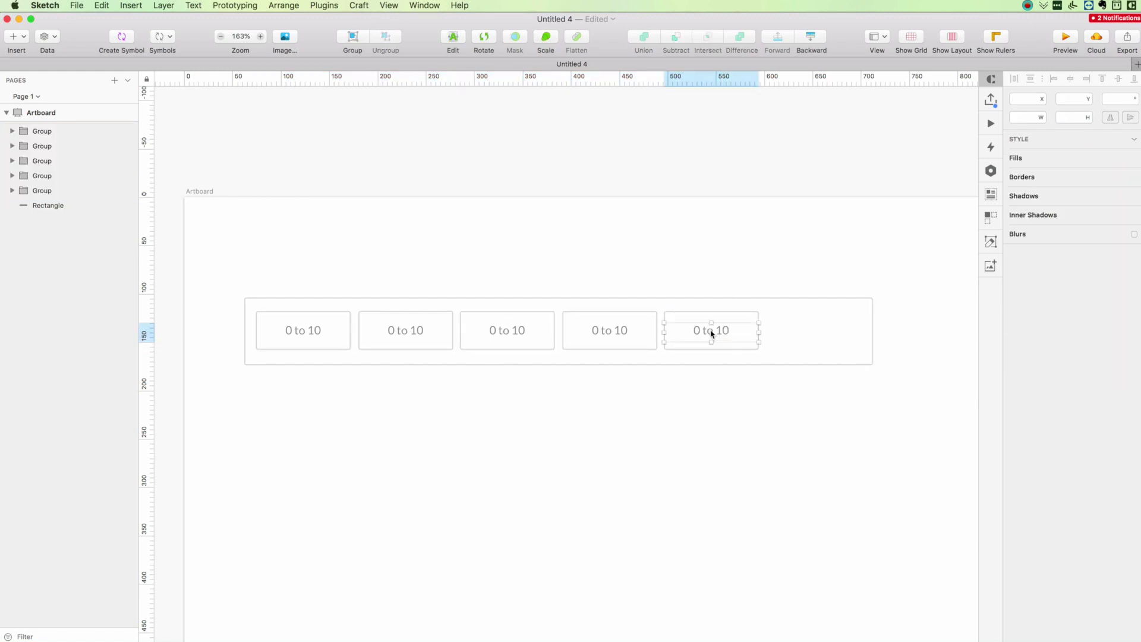
key(super+c)
click(833, 304)
key(super+v)
key(shift+Right)
key(shift+Right)
key(shift+Right)
key(shift+Right)
key(shift+Right)
key(shift+Right)
key(shift+Right)
key(shift+Right)
key(shift+Right)
key(shift+Right)
key(shift+Right)
key(shift+Right)
key(shift+Left)
key(Left)
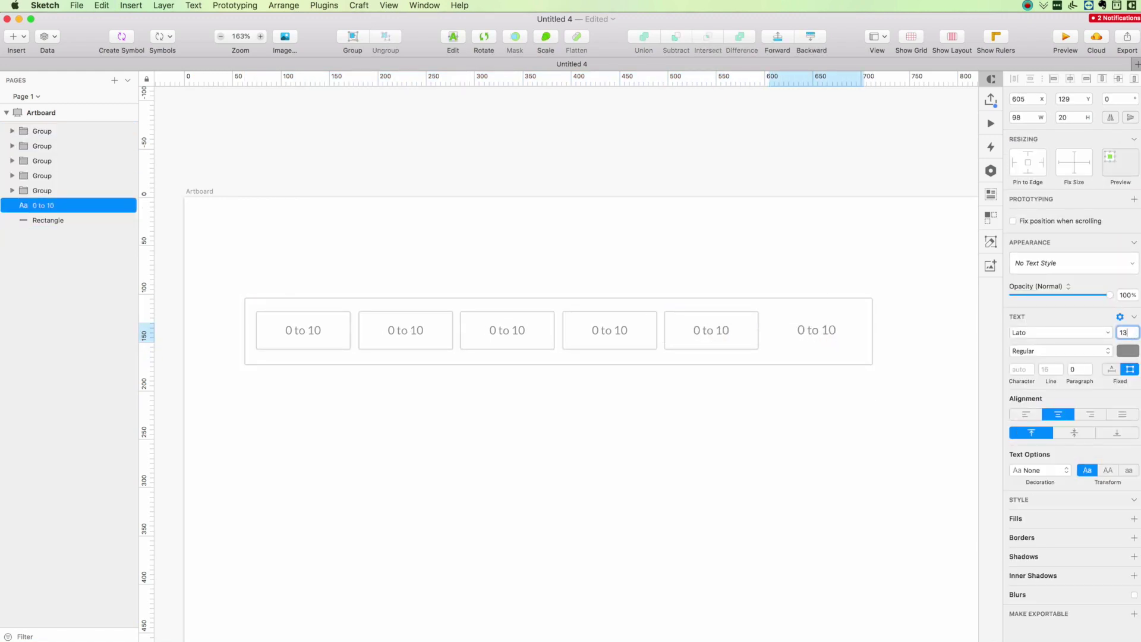
Change the copied text to "£4000" and format it in Lato Bold at size 20.
key(Return)
double_click(810, 331)
text(£4000)
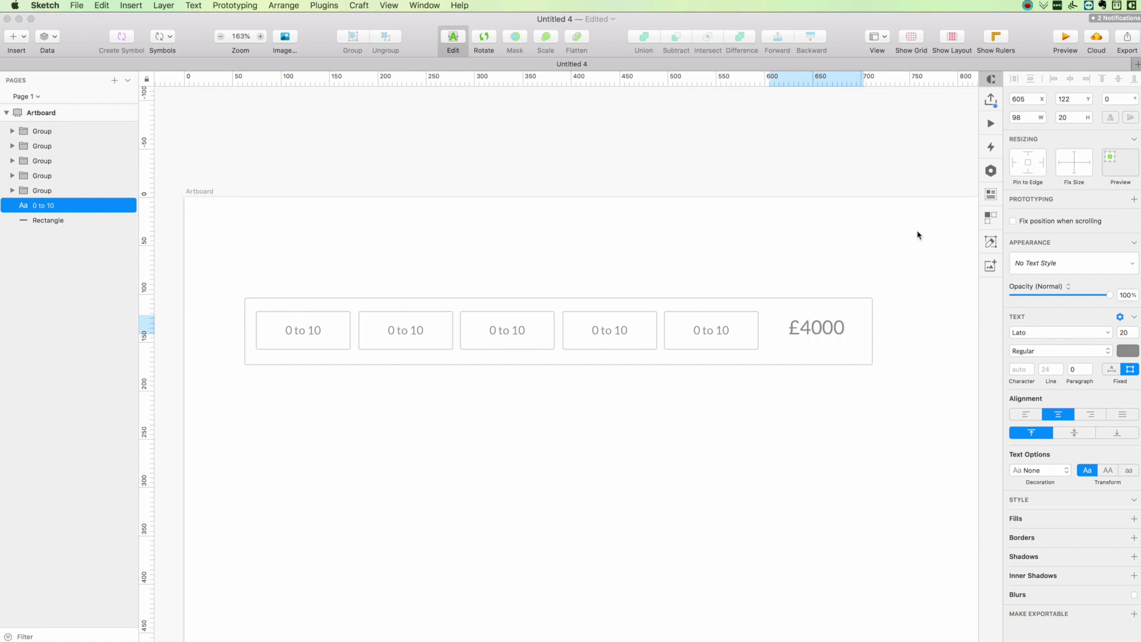
key(Escape)
click(1058, 290)
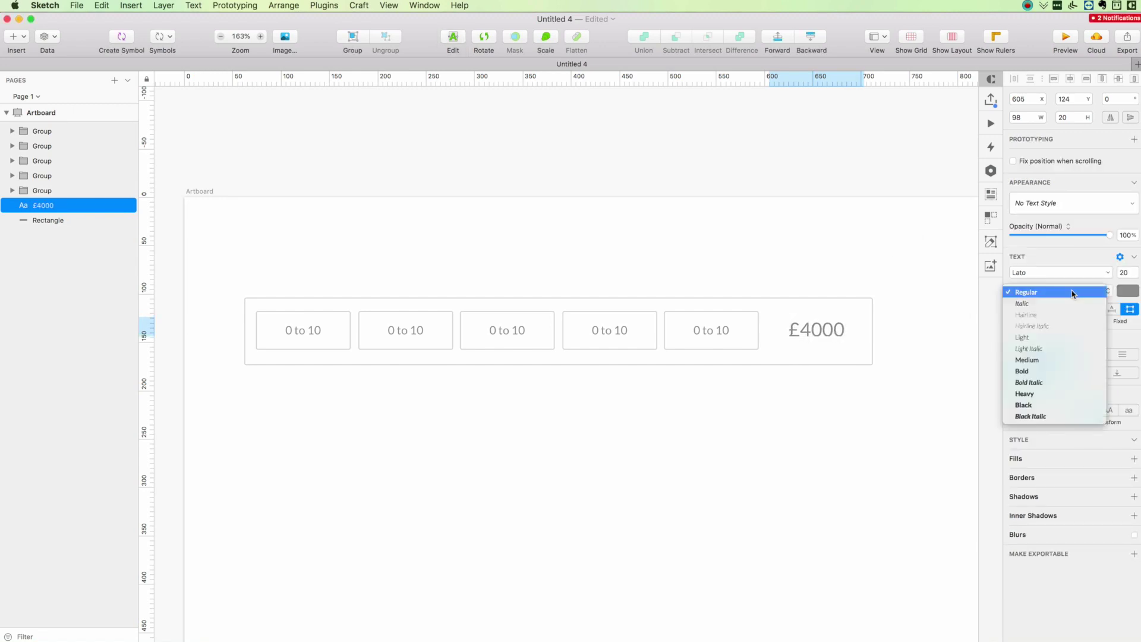
click(1022, 369)
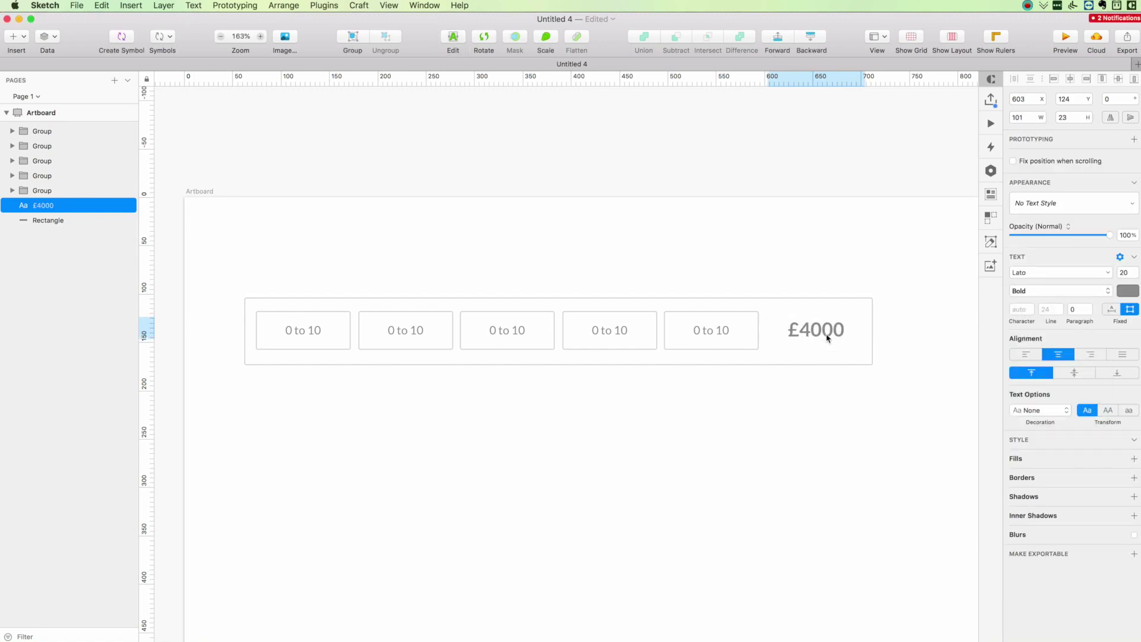
click(746, 284)
Relabel the second to fifth buttons "100 to 500", "500 to 2000", "2000 to 5000" and "Over 5000".
scroll(731, 302, down, 2)
scroll(731, 302, right, 3)
double_click(362, 307)
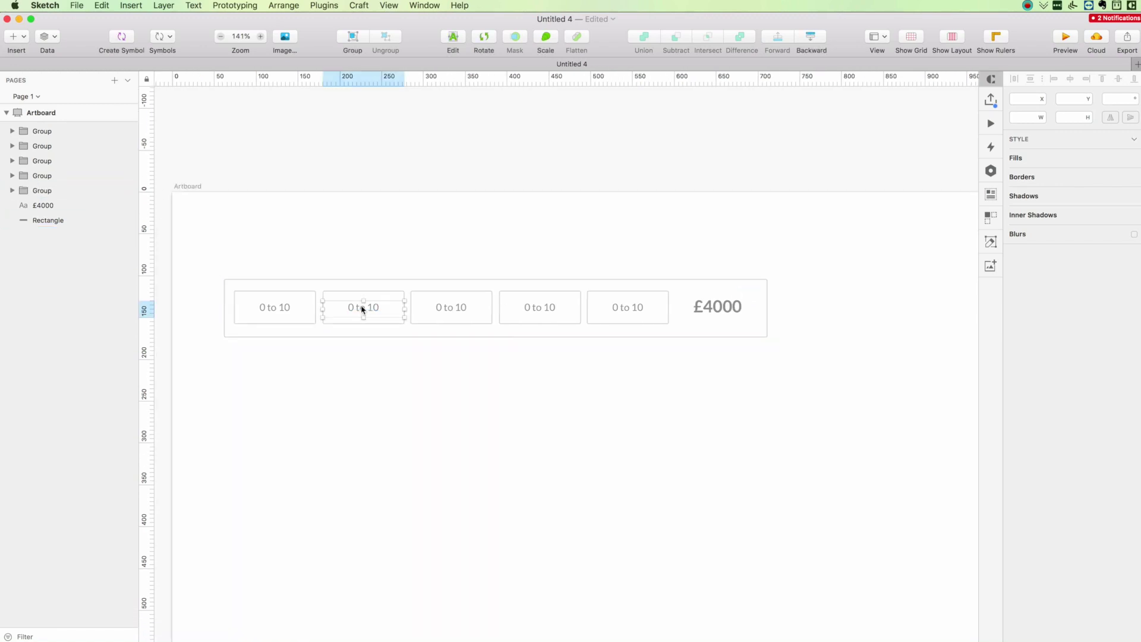
double_click(362, 309)
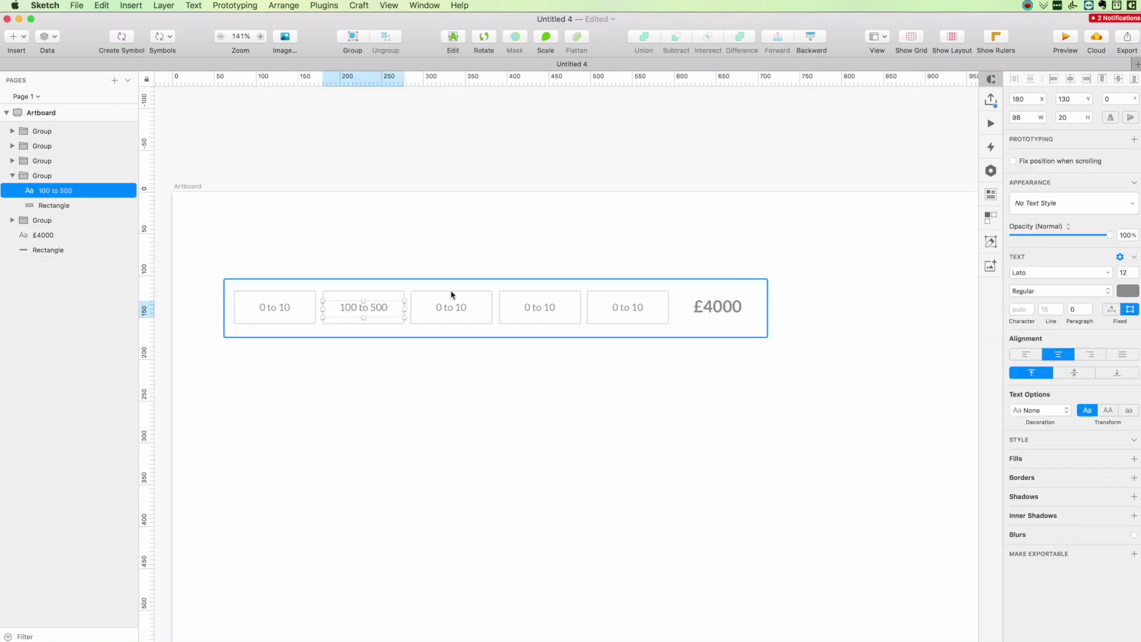
double_click(451, 307)
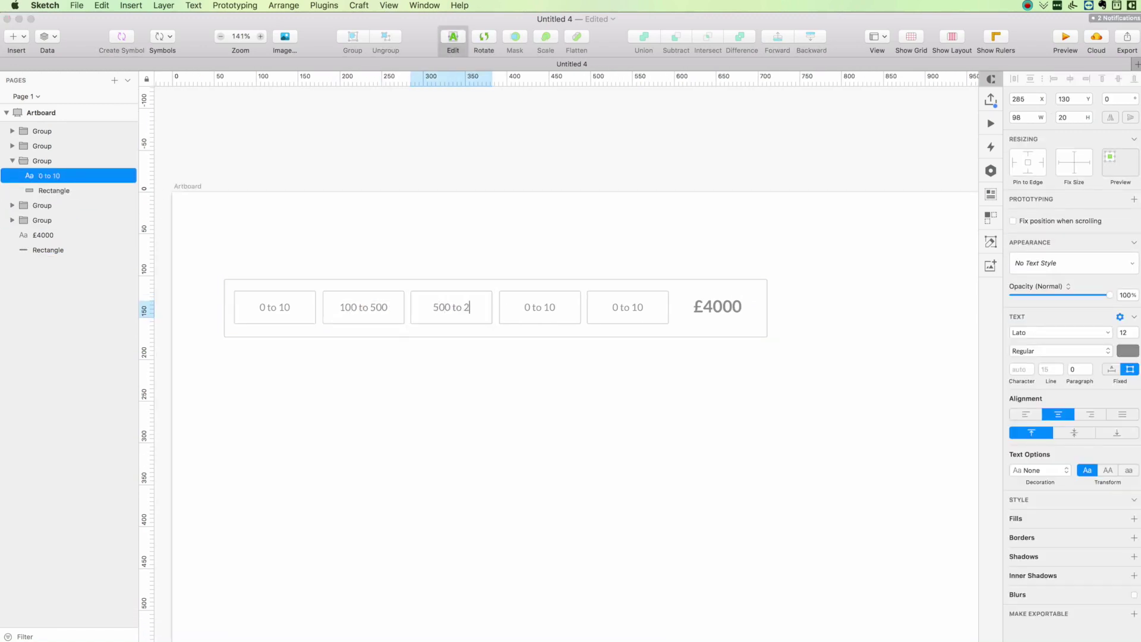
double_click(538, 307)
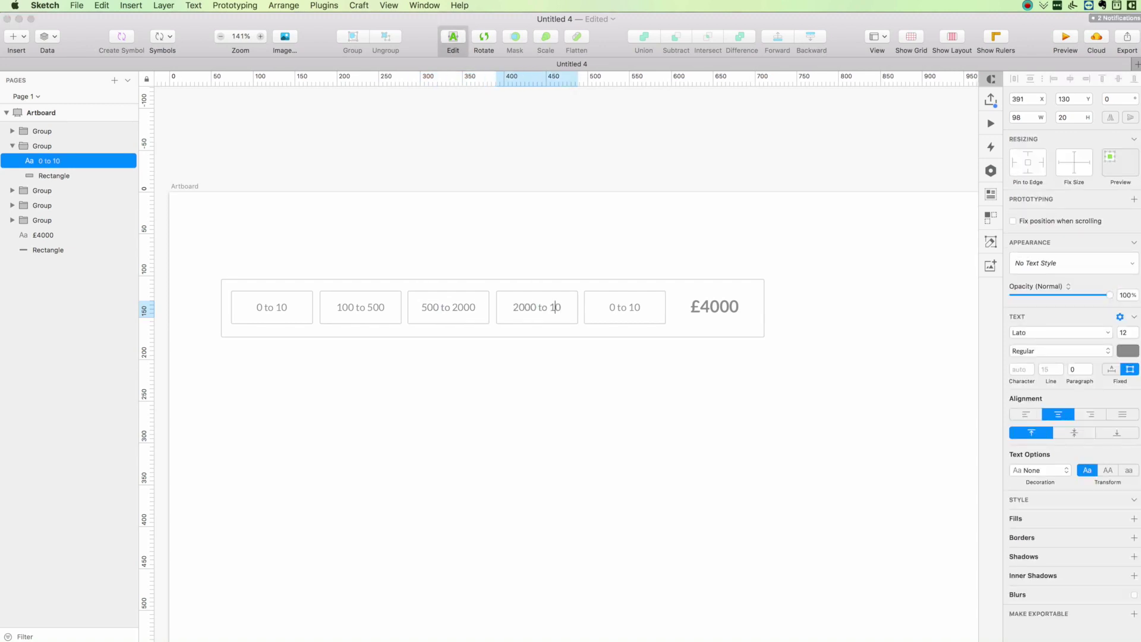
double_click(624, 307)
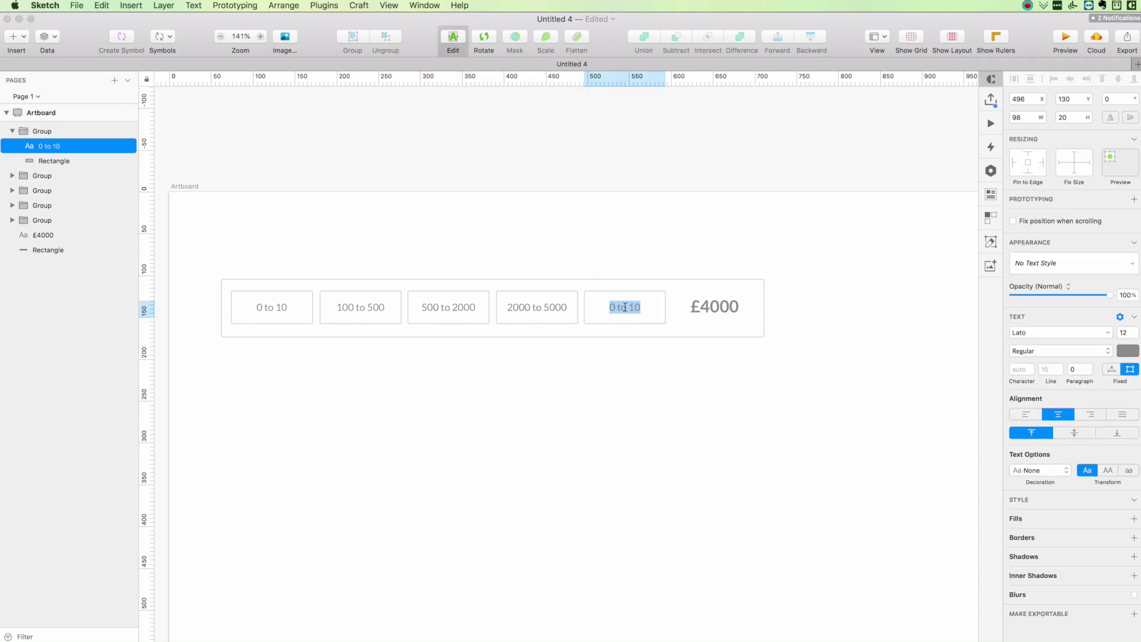
click(610, 268)
Turn on the fill and turn off the border of the "100 to 500" button's box.
scroll(610, 259, left, 4)
click(463, 275)
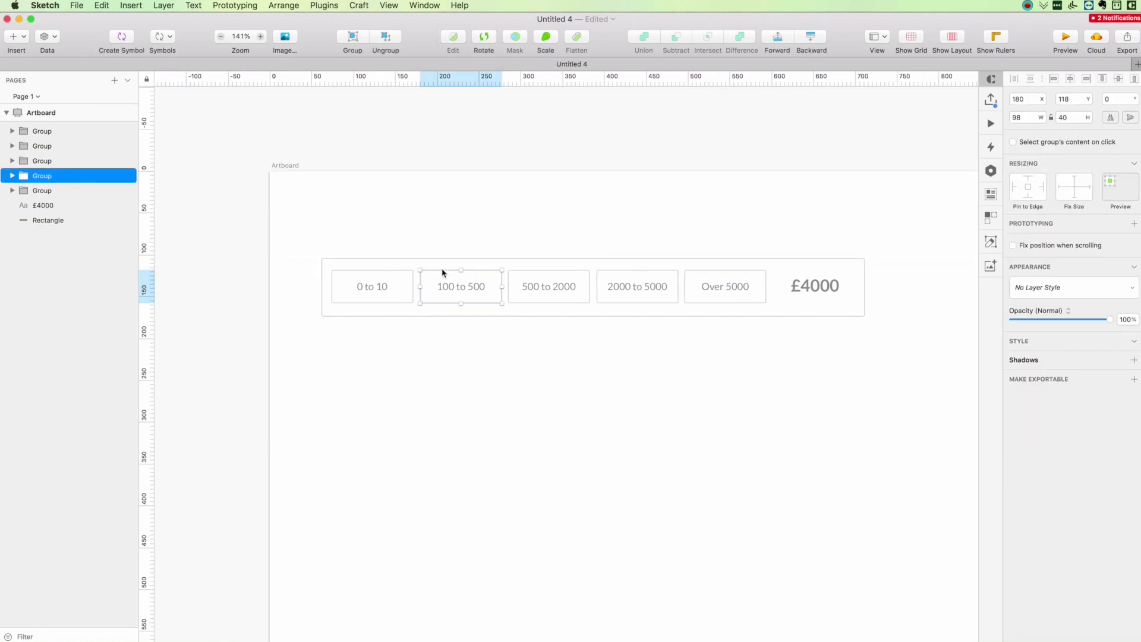
double_click(443, 274)
click(1013, 385)
click(1015, 427)
Make the "100 to 500" button's label bold and white.
click(461, 289)
click(1073, 350)
click(1046, 432)
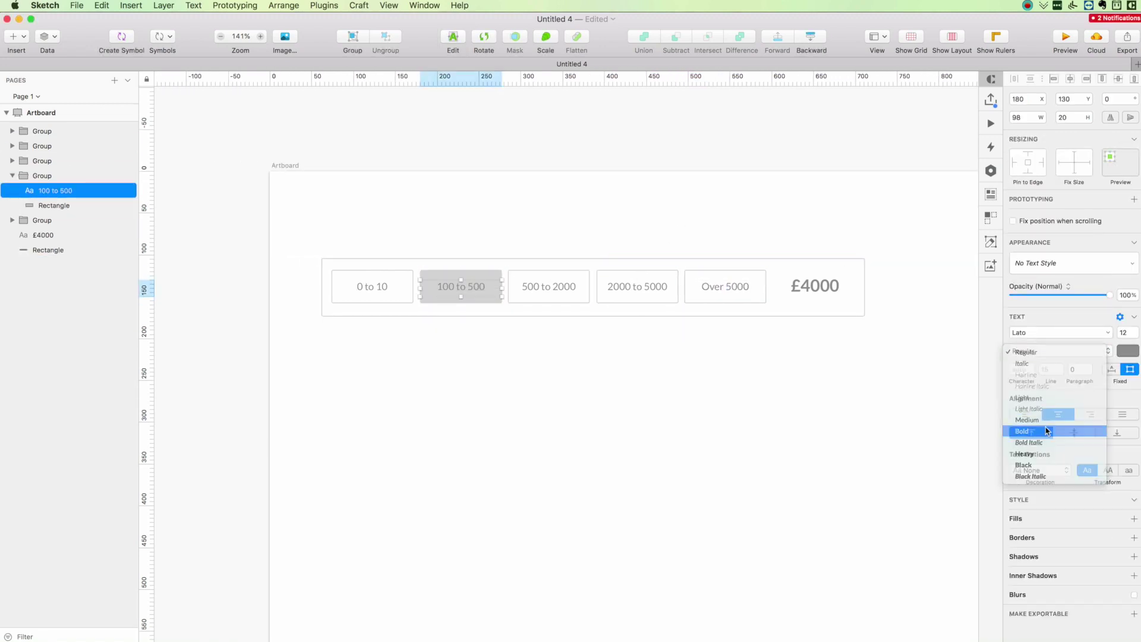
click(1047, 431)
click(1128, 350)
Fill the "100 to 500" button's box with the dark grey sampled from the £4000 text.
click(466, 278)
click(465, 277)
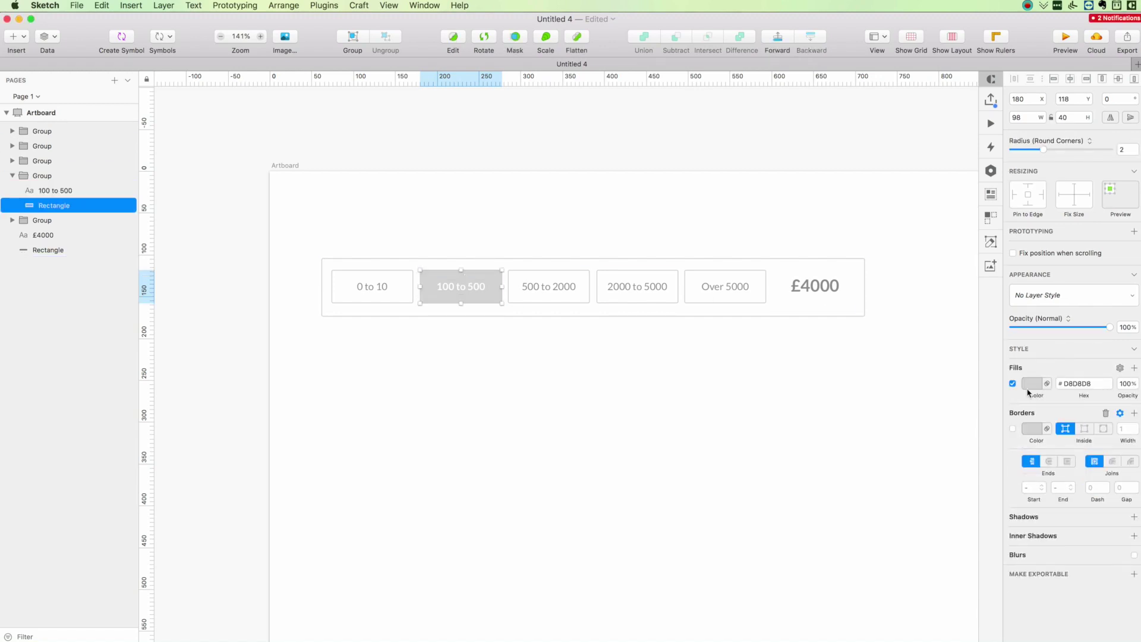
click(1035, 386)
key(ctrl+c)
click(804, 285)
click(568, 195)
Place a copy of the £4000 text outside the container as an "OPTION A" label, size 10 with 1.3 character spacing.
scroll(568, 195, right, 3)
click(767, 276)
key(super+c)
click(802, 232)
key(super+v)
drag(752, 280, 861, 280)
double_click(861, 278)
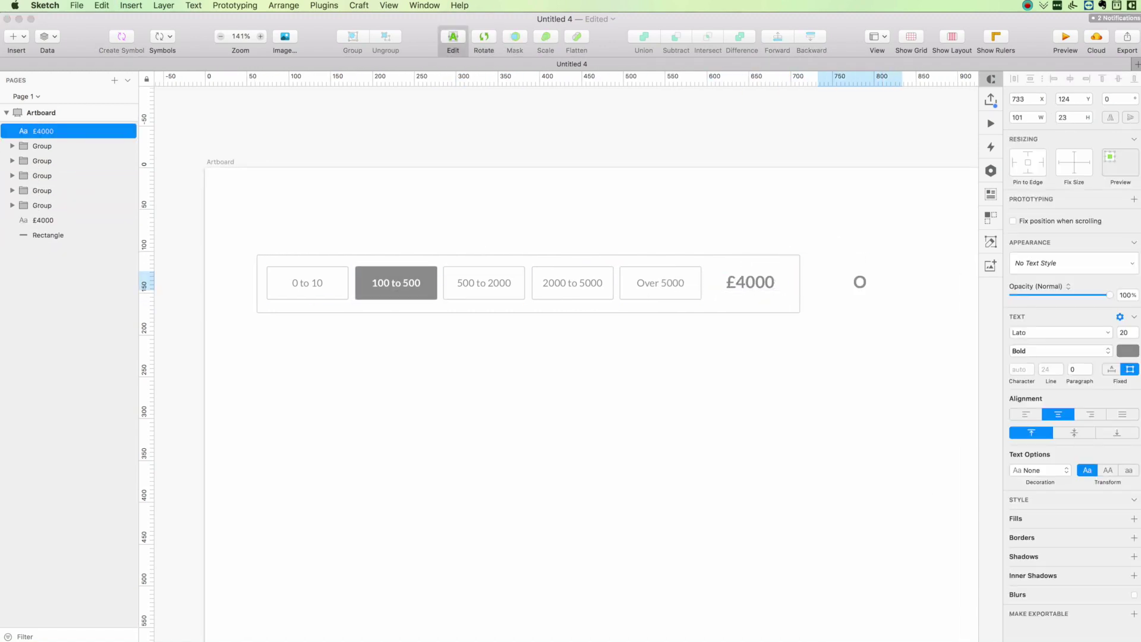
key(Escape)
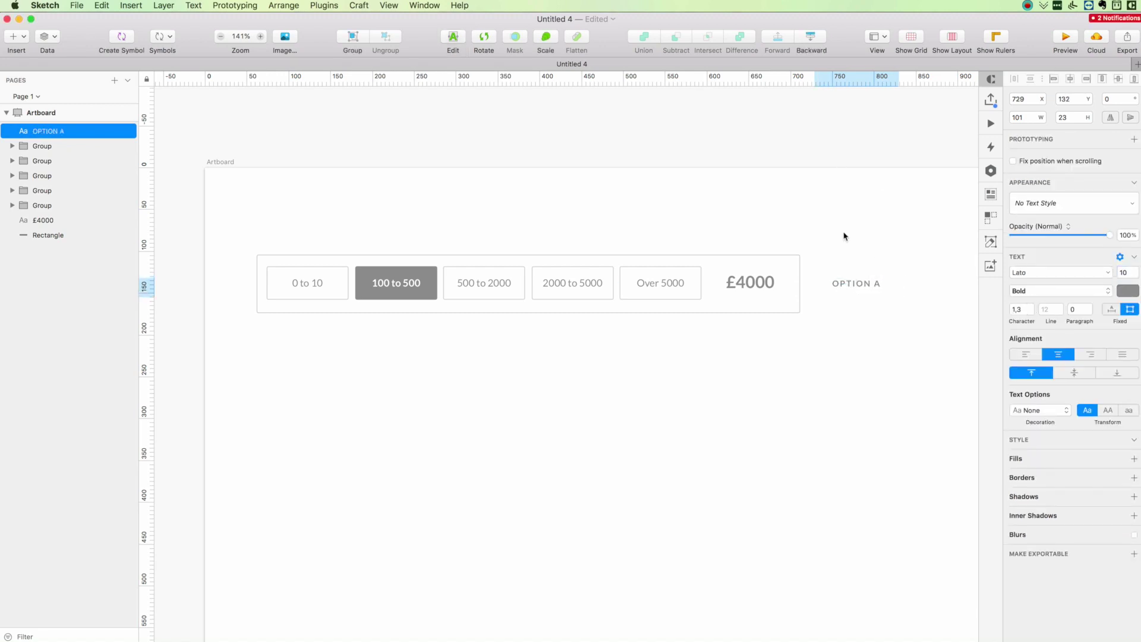
Change the "OPTION A" label to "CONCEPT 1" and set its opacity to 50%.
double_click(872, 287)
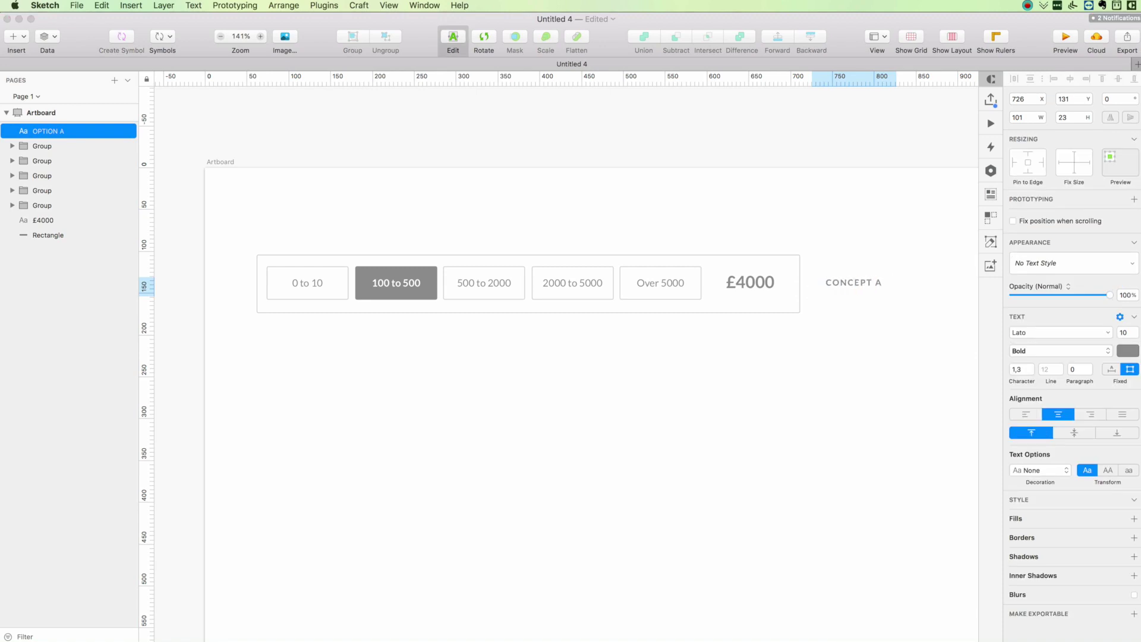
key(Escape)
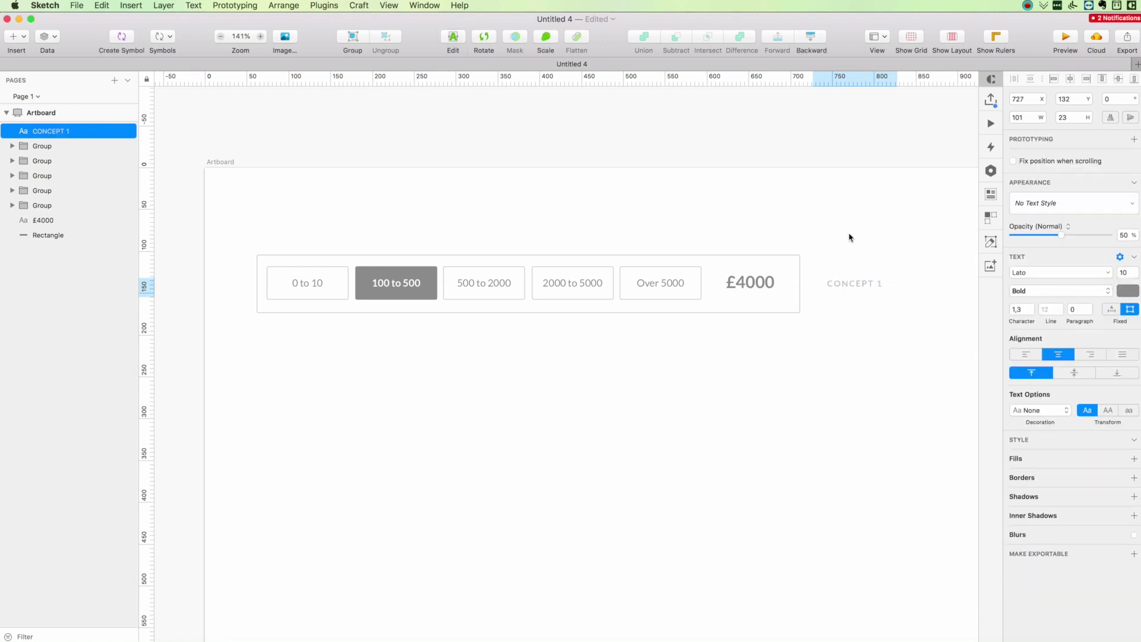
click(850, 239)
scroll(850, 239, down, 1)
click(443, 292)
shift+click(458, 270)
drag(458, 271, 468, 349)
key(Escape)
scroll(479, 324, down, 2)
key(super+z)
Duplicate the whole button row with its price and label directly below the original.
key(super+a)
drag(849, 221, 843, 295)
click(802, 392)
Turn on the lower container's fill and give its four unselected button boxes a white fill.
click(780, 322)
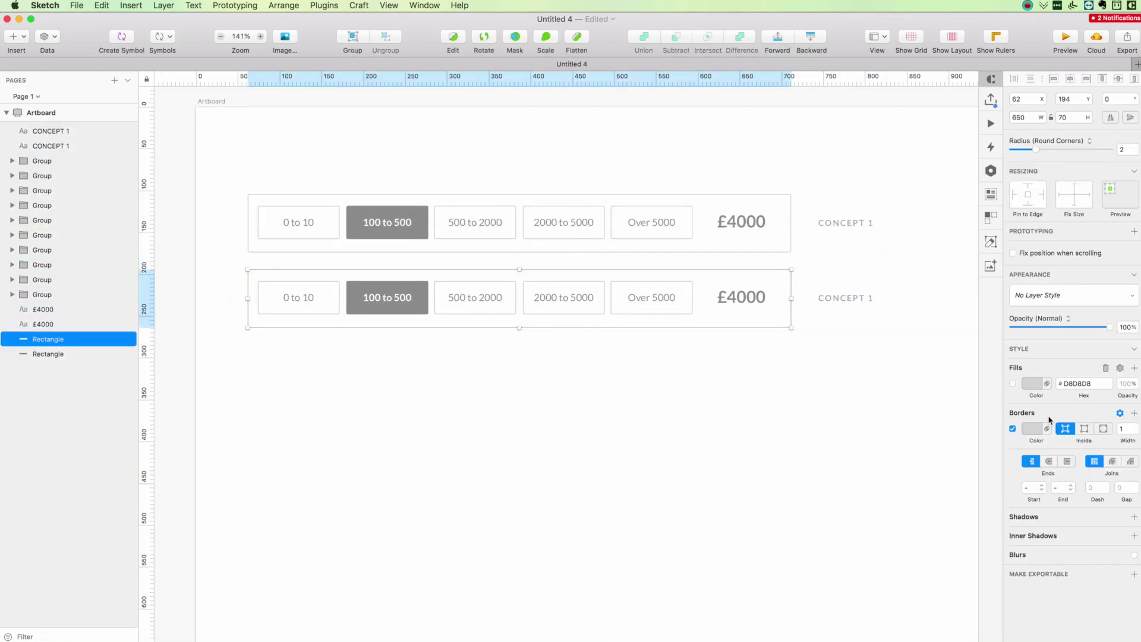
click(1013, 384)
super+click(316, 293)
shift+super+click(448, 288)
shift+super+click(553, 290)
shift+super+click(644, 291)
click(1012, 384)
click(1032, 384)
drag(1029, 445, 705, 193)
Set the lower container's fill to the light grey F3F3F3.
click(743, 299)
click(1127, 353)
click(754, 318)
click(1034, 384)
drag(1018, 443, 1011, 444)
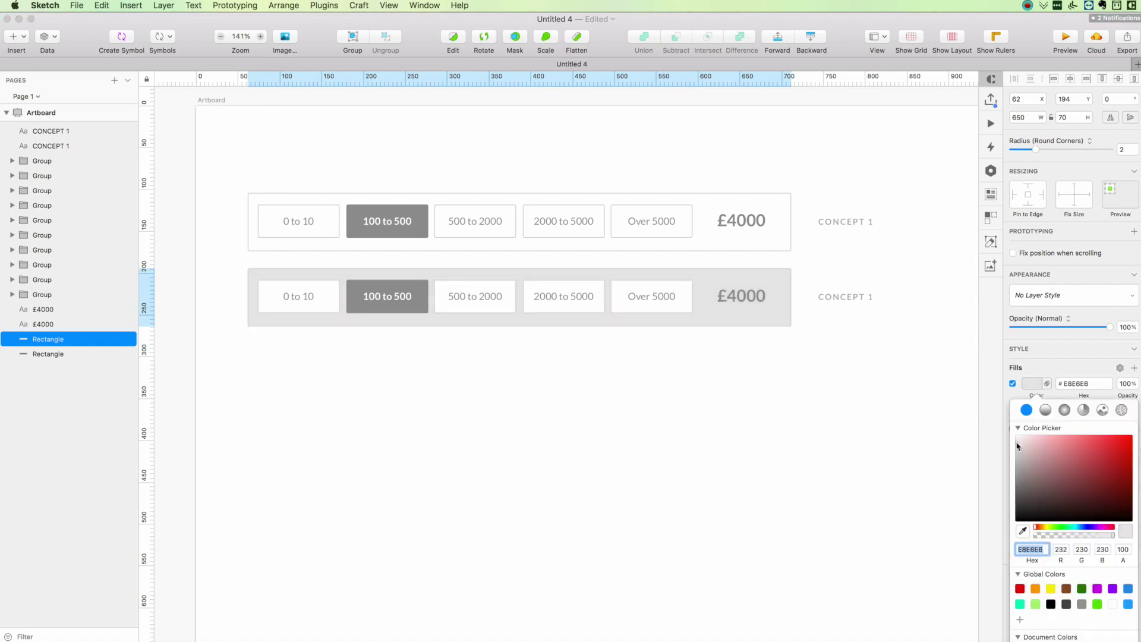
Left-align both "CONCEPT 1" labels and set their opacity to 70%.
click(845, 221)
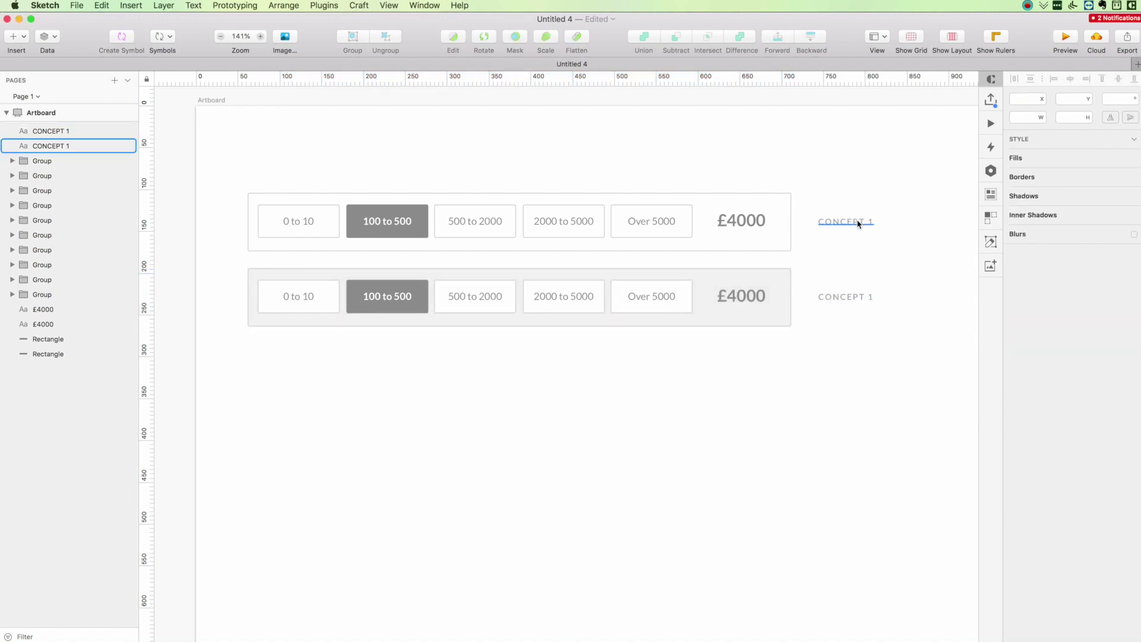
scroll(846, 267, down, 1)
shift+click(845, 280)
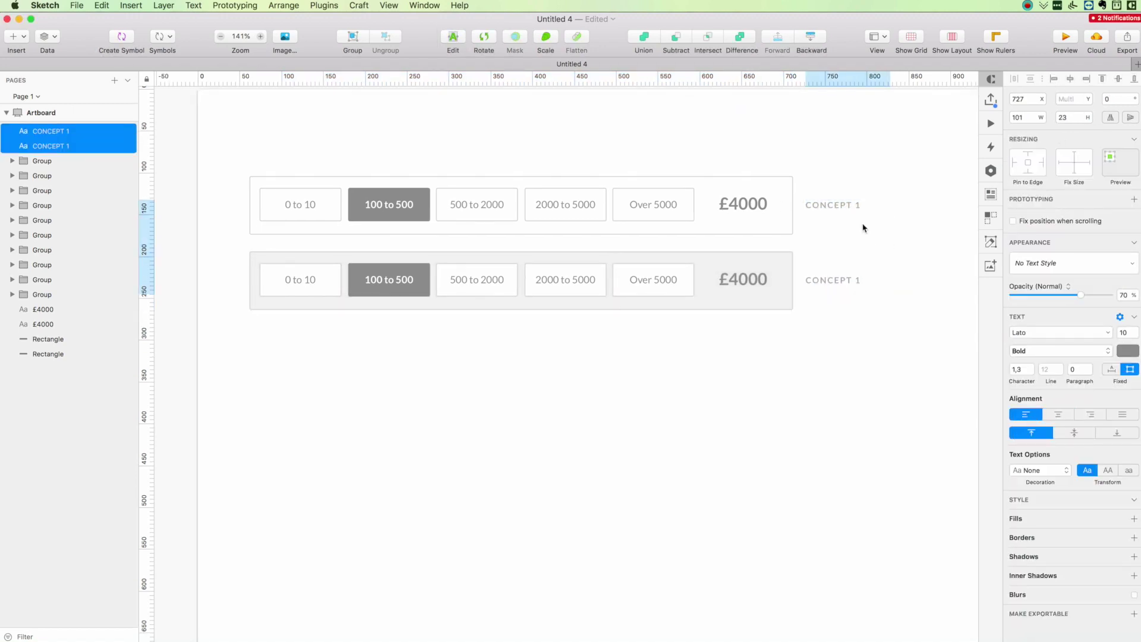
Change the upper label to "CONCEPT 1 (WHITE)" and widen both labels to 156 px.
key(Return)
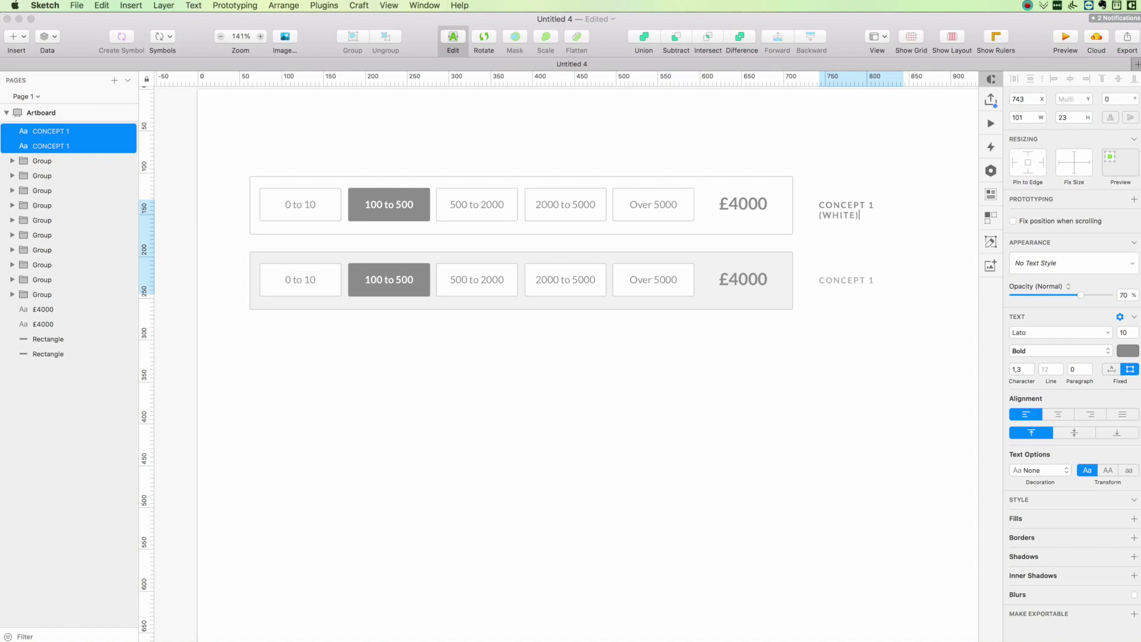
key(Escape)
drag(904, 247, 950, 247)
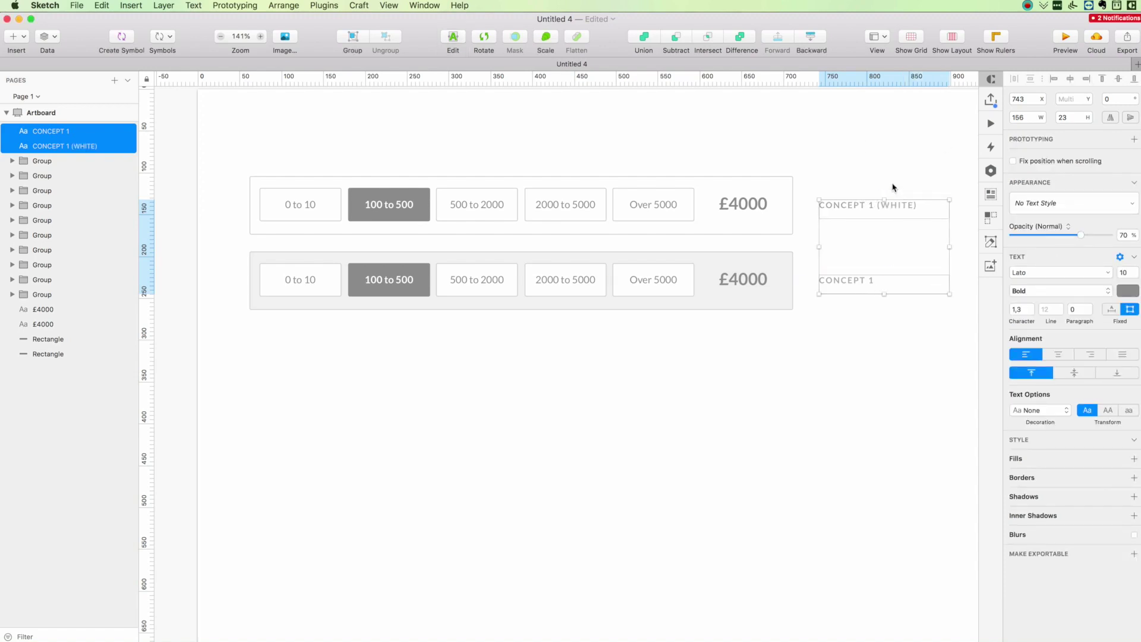
Change the lower row's label to "CONCEPT 1 (DARK)", reusing the upper label's text.
double_click(902, 204)
key(super+c)
double_click(866, 280)
key(super+v)
double_click(893, 279)
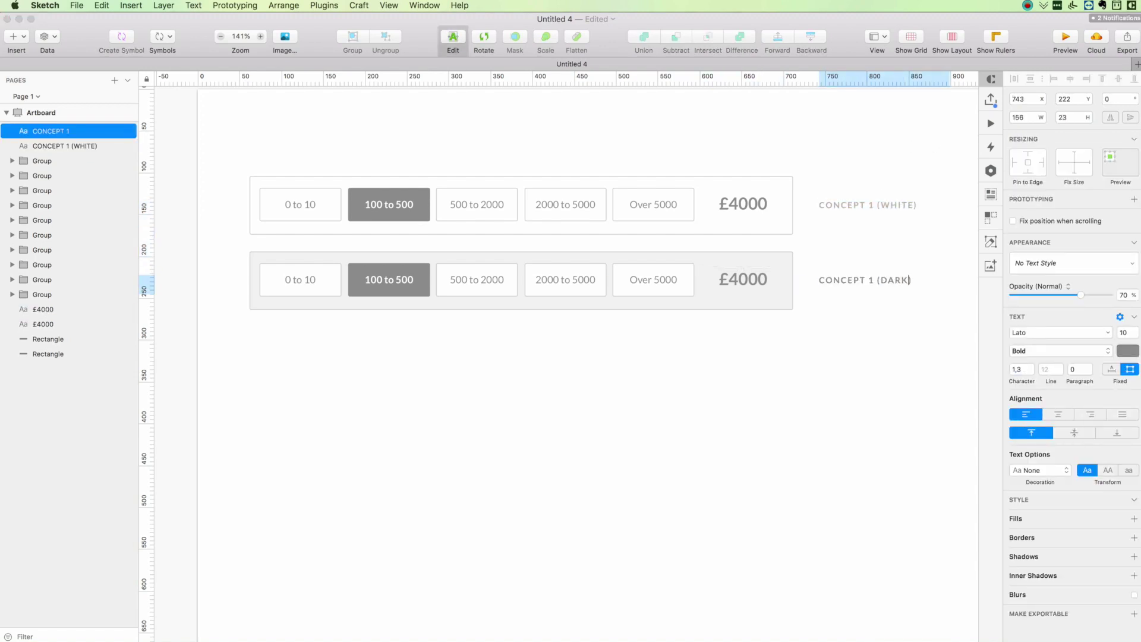
click(862, 321)
Move the whole upper row, including its label, 15 px up to widen the gap between the rows.
drag(245, 148, 896, 234)
key(shift+Up)
key(Up)
key(Up)
key(Up)
key(Up)
key(Up)
scroll(716, 316, up, 2)
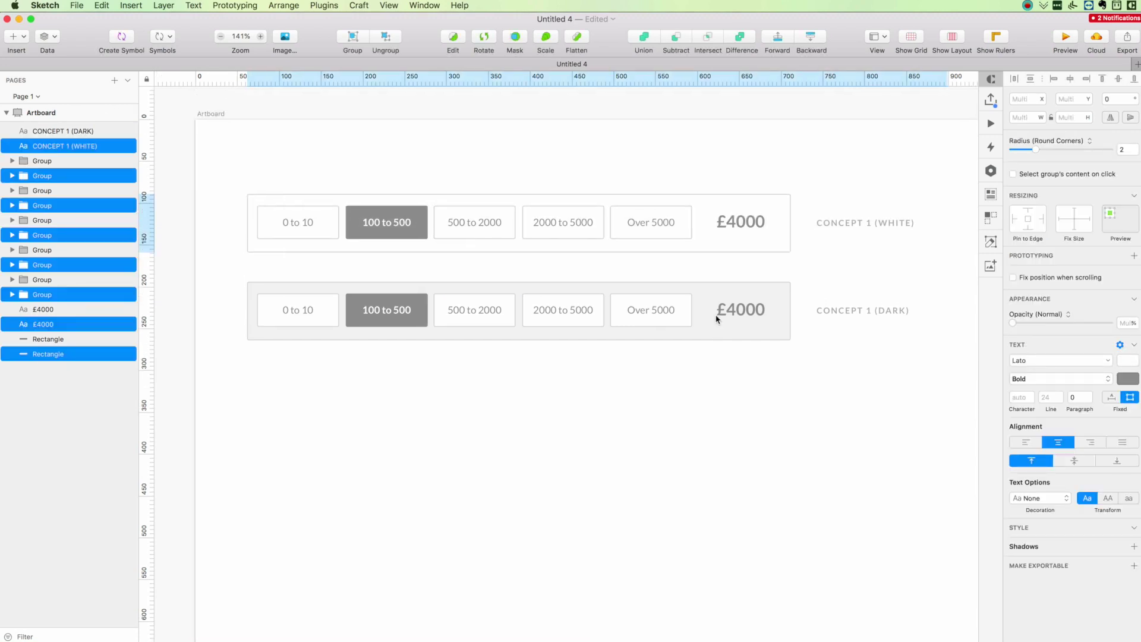
scroll(716, 318, right, 1)
Duplicate the upper row's container rectangle below the dark row, keeping the same spacing between rows.
click(578, 187)
drag(385, 194, 372, 366)
click(373, 334)
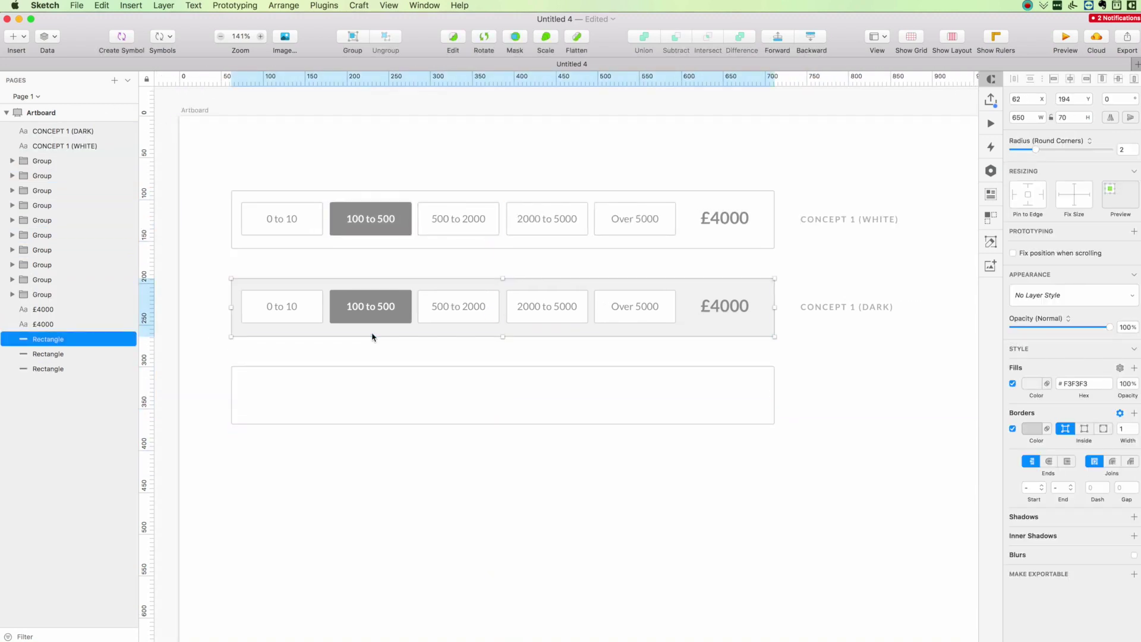
key(Escape)
Copy the dark row's £4000 text and place a £4000 price at the left end of the empty third container.
scroll(864, 423, down, 2)
click(552, 324)
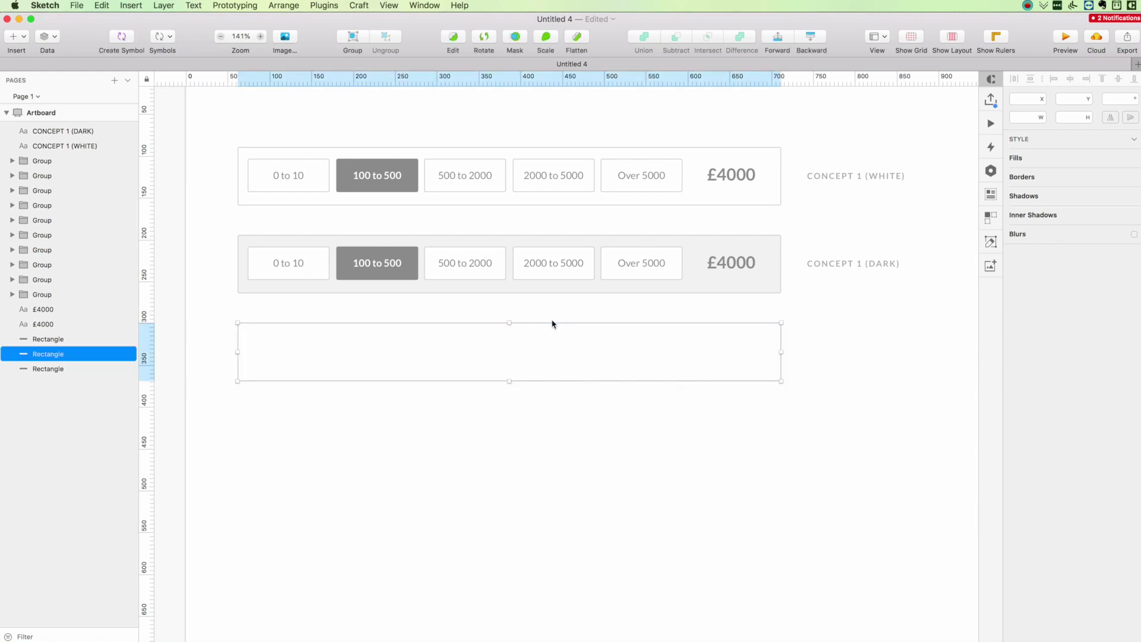
click(726, 262)
key(super+c)
click(308, 323)
key(super+v)
drag(722, 262, 270, 351)
key(Up)
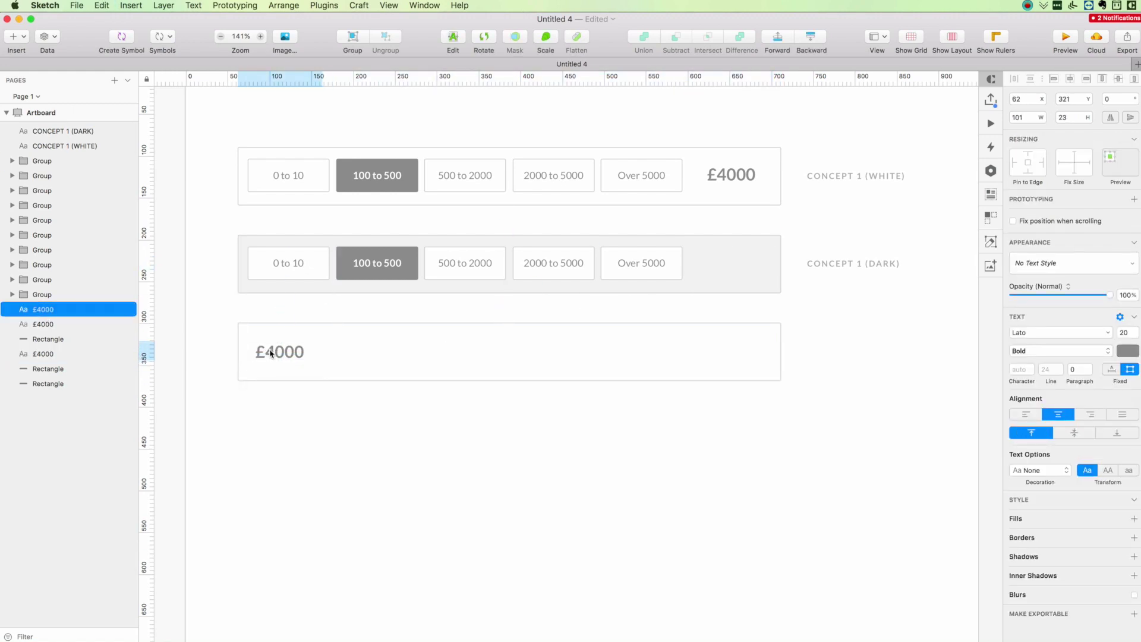
Duplicate the third container and turn the copy into a borderless, filled slider line, 520 by 2 px, beside its £4000 price.
click(309, 310)
click(324, 324)
key(super+d)
drag(508, 324, 509, 351)
key(Up)
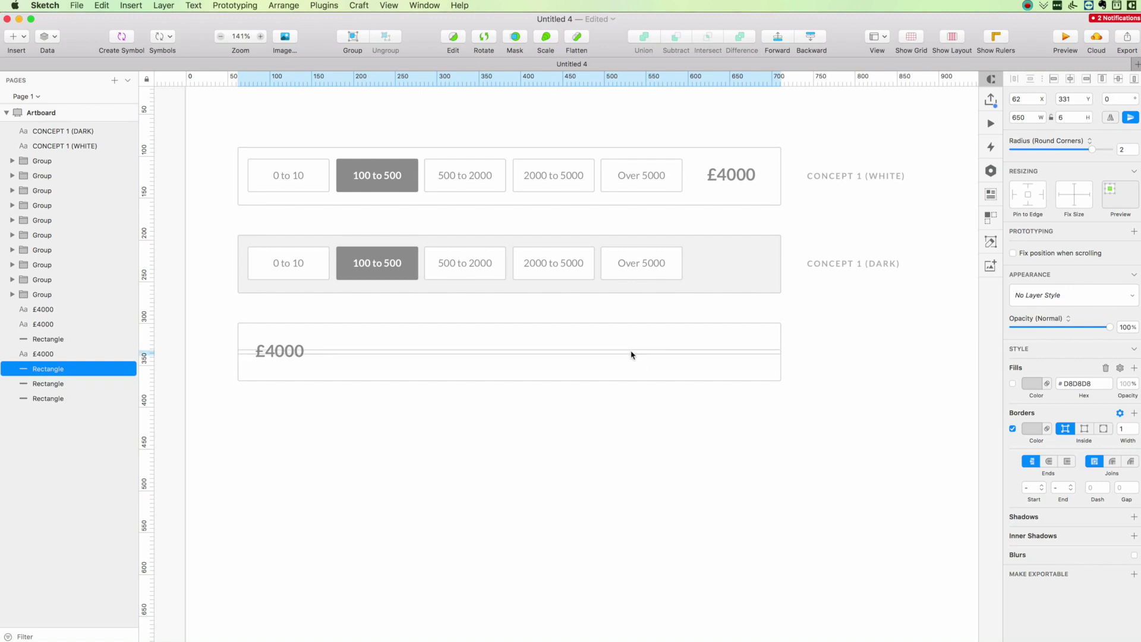
text(400)
key(Return)
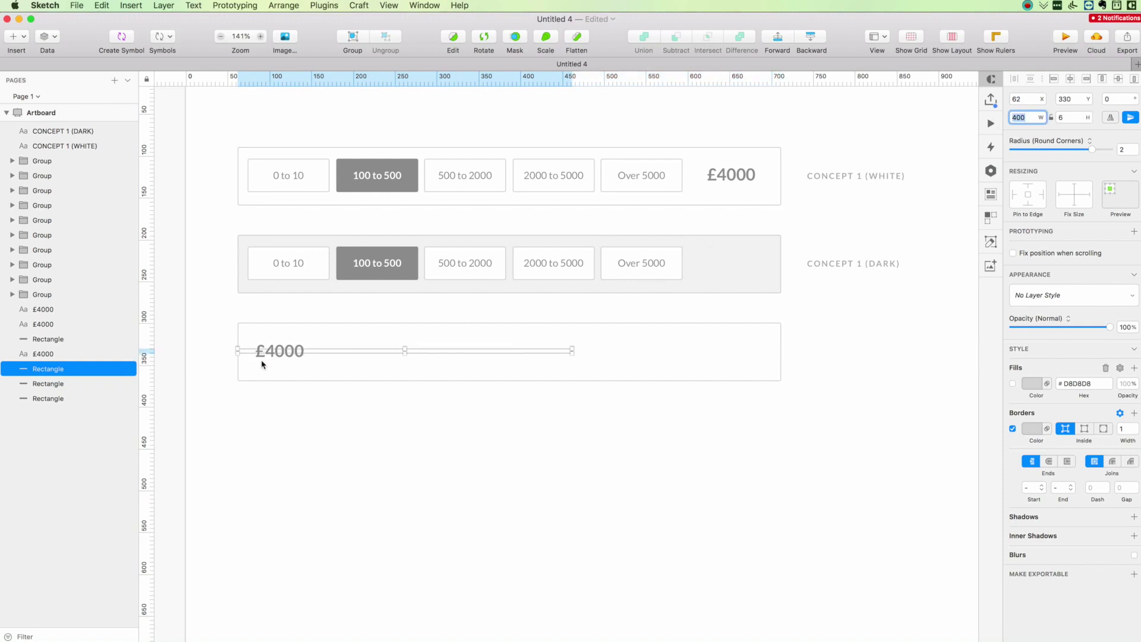
drag(327, 351, 412, 353)
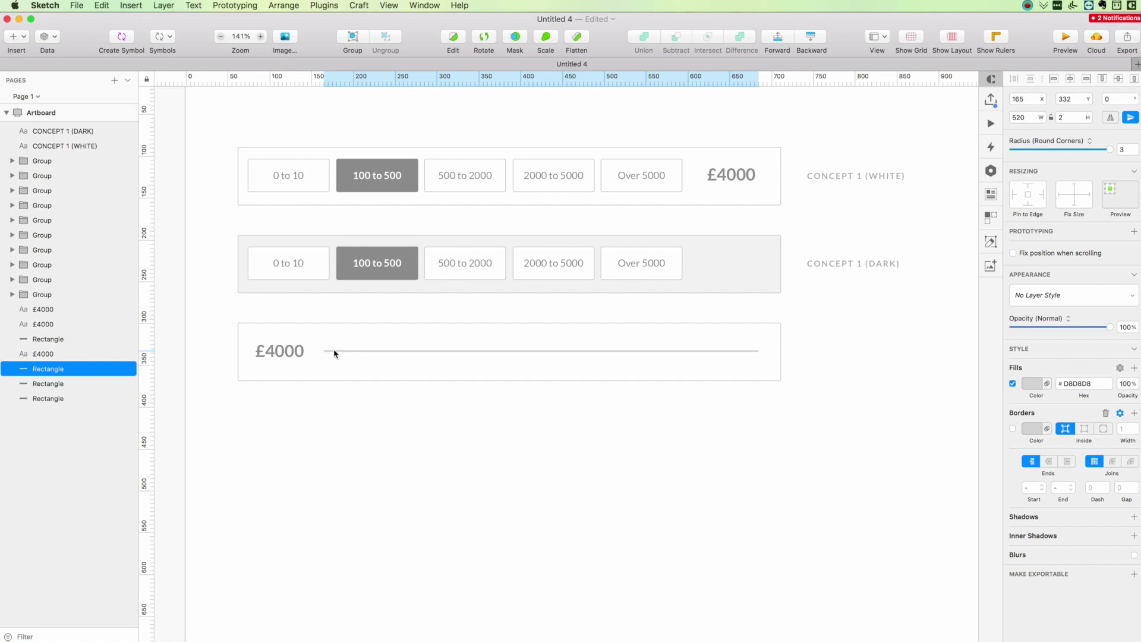
Draw a 14 px circle at the start of the slider line and place a copy about 27 px beyond it.
scroll(368, 383, up, 2)
key(o)
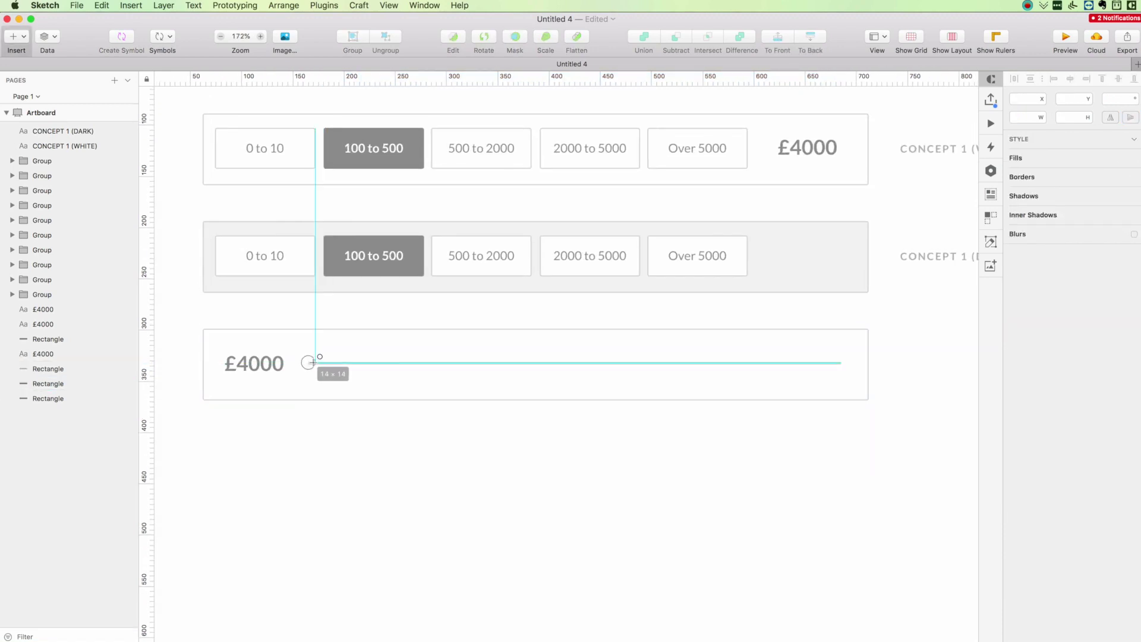
drag(313, 362, 312, 363)
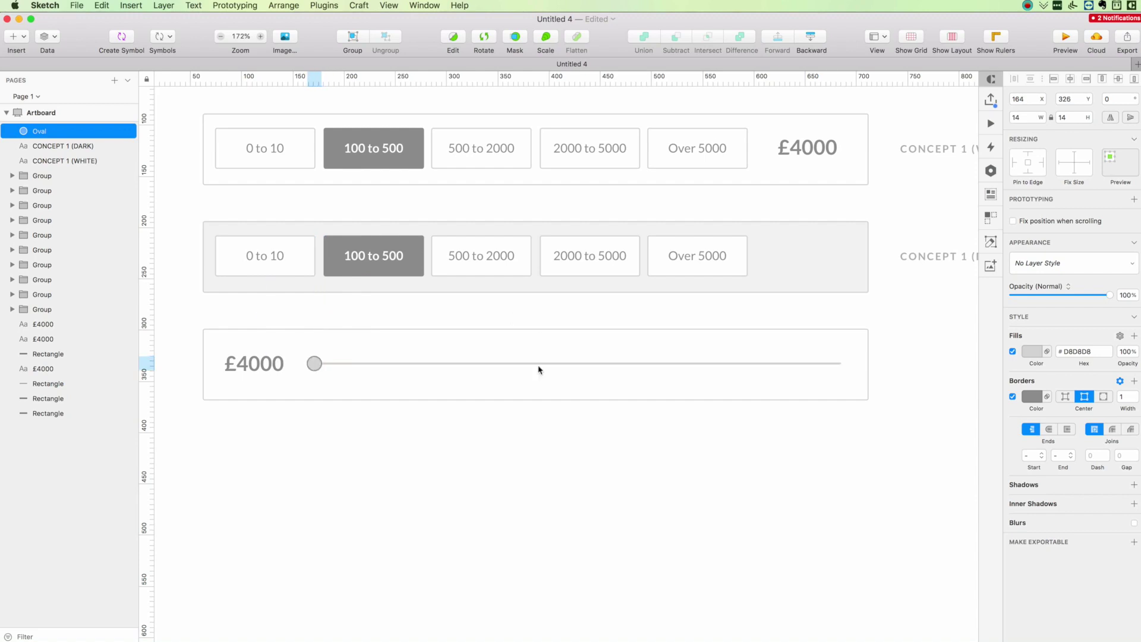
drag(314, 364, 354, 362)
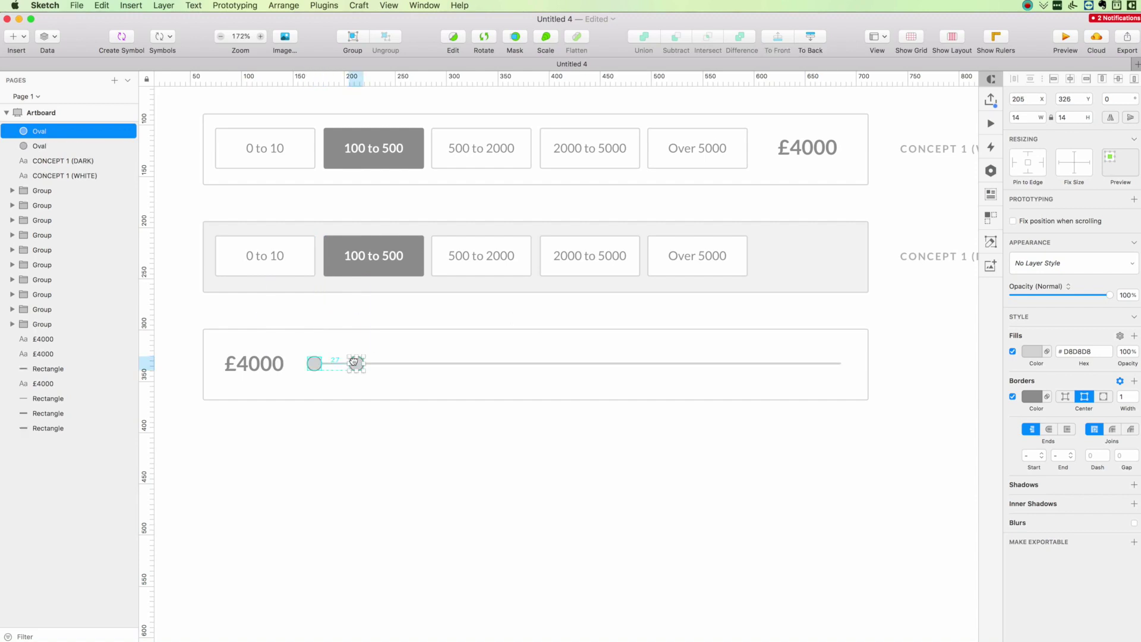
Remove the borders from both circles and shrink the second circle to 9 px.
shift+click(315, 366)
key(b)
shift+click(517, 334)
click(516, 336)
click(357, 363)
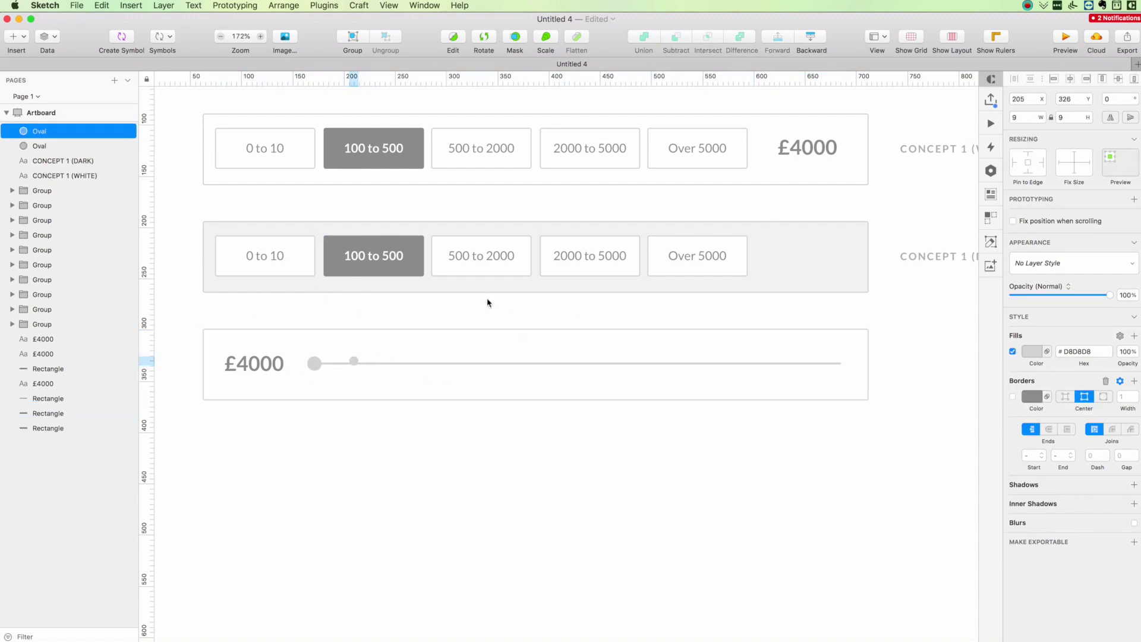
Duplicate the small circle three times along the slider line and move the last copy to the line's far end.
key(super+d)
key(super+d)
key(super+d)
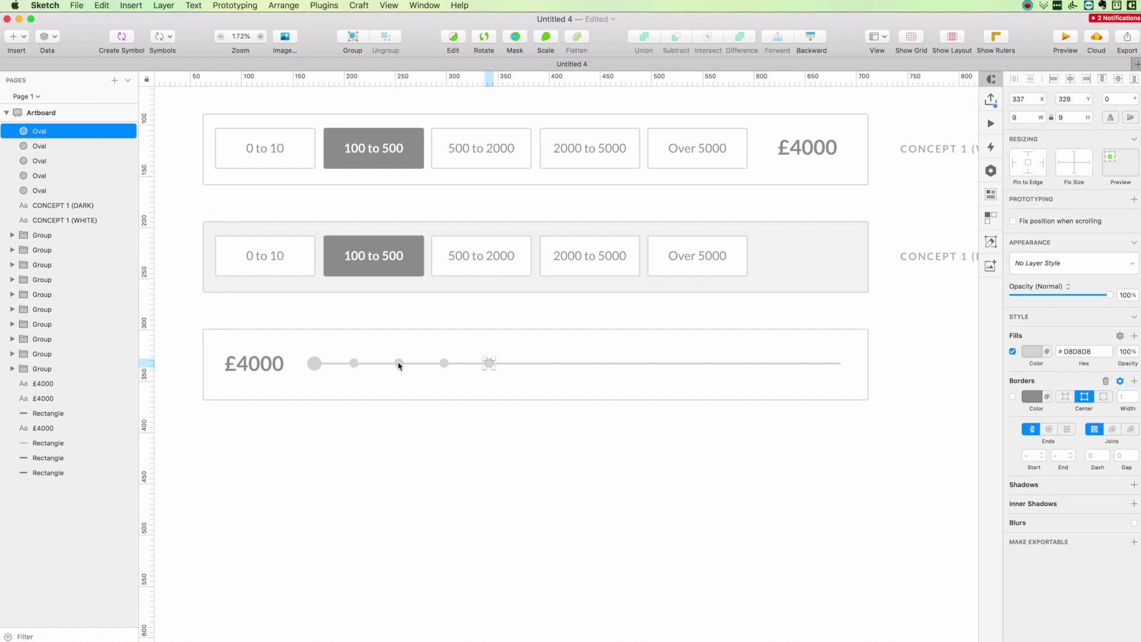
click(386, 355)
drag(386, 355, 569, 365)
click(490, 363)
drag(489, 363, 832, 365)
Distribute the five circles horizontally along the slider line.
shift+click(444, 364)
shift+click(399, 363)
shift+click(353, 363)
shift+click(315, 363)
key(ctrl+super+h)
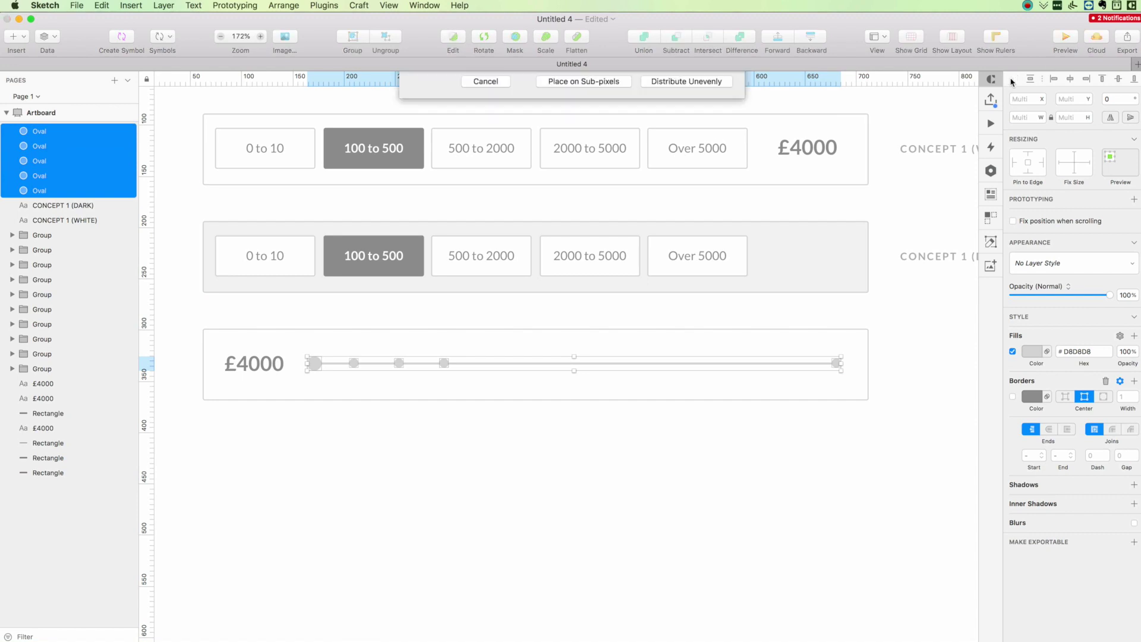
Swap the first two circles so the large one is second, and redistribute all five horizontally with Distribute Unevenly.
drag(447, 363, 414, 363)
drag(312, 365, 457, 363)
shift+click(312, 363)
shift+click(577, 363)
shift+click(706, 363)
shift+click(836, 363)
click(1016, 79)
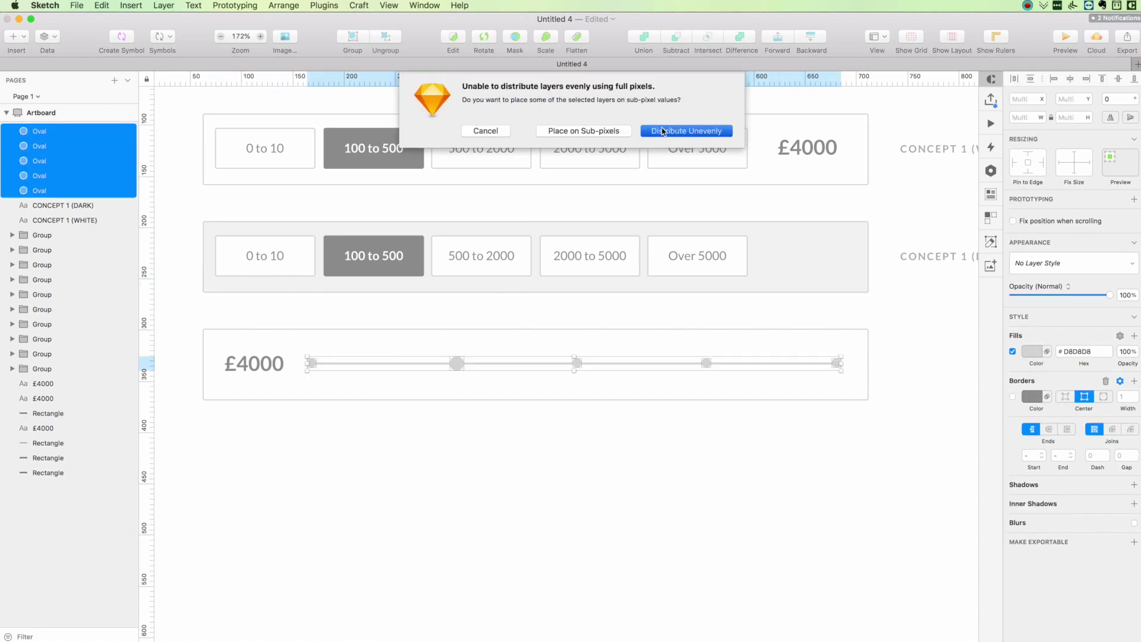
click(660, 131)
Scale up the large circle from its center.
click(455, 375)
click(446, 364)
key(super+k)
key(super+shift+k)
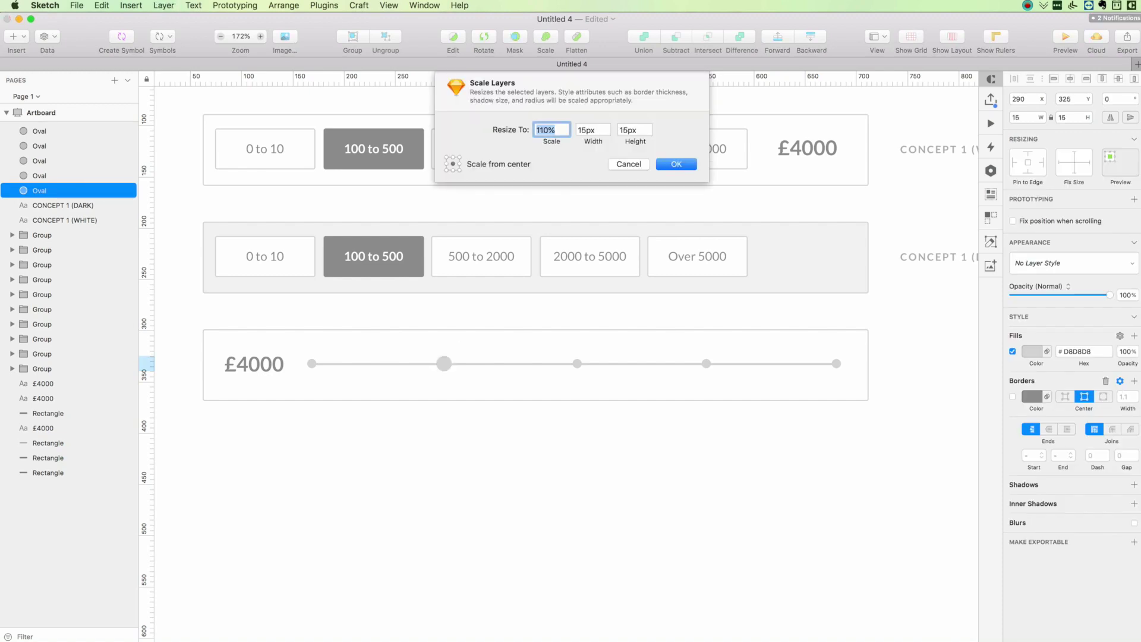
key(Return)
Shrink the four small circles to 7 px and thin the slider line to 1 px.
drag(306, 373, 850, 356)
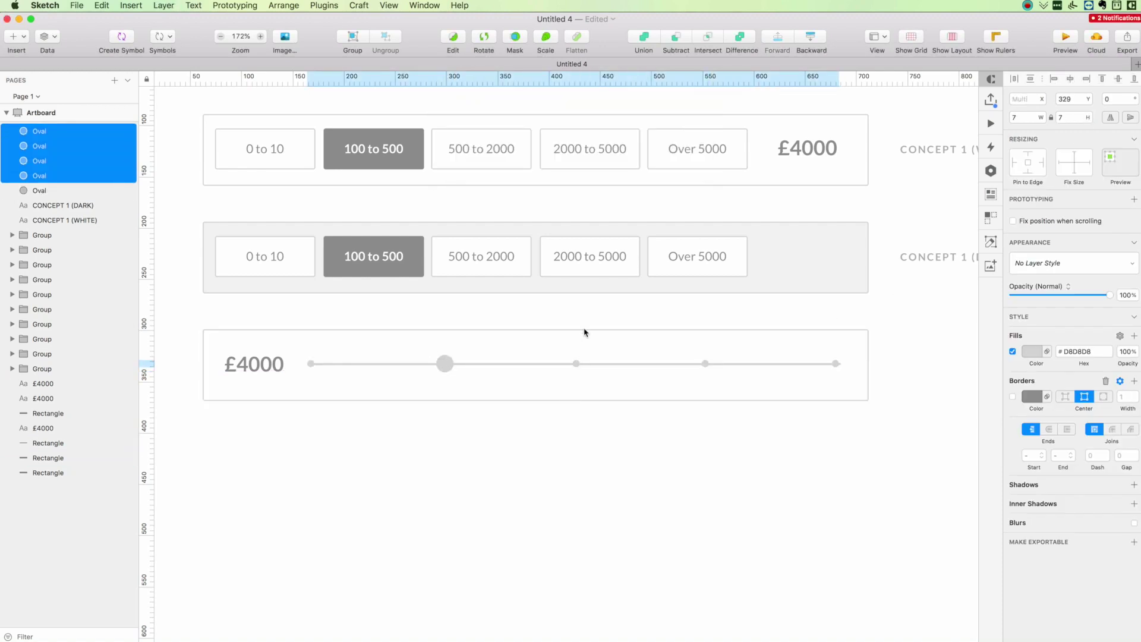
click(564, 363)
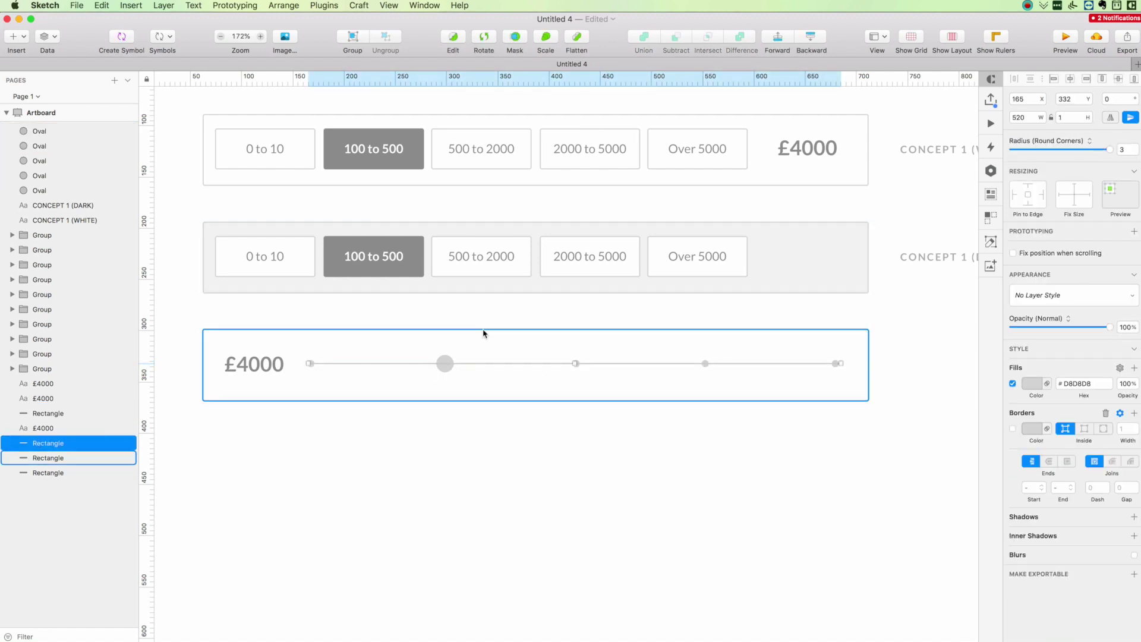
click(519, 313)
Place a copy of the dark row's "100 to 500" button above the large circle and narrow its background to 66 px.
scroll(505, 315, left, 3)
click(423, 330)
double_click(456, 252)
click(514, 363)
scroll(514, 362, up, 5)
key(super+v)
drag(614, 359, 522, 295)
click(523, 268)
key(Return)
click(393, 278)
drag(388, 272, 430, 269)
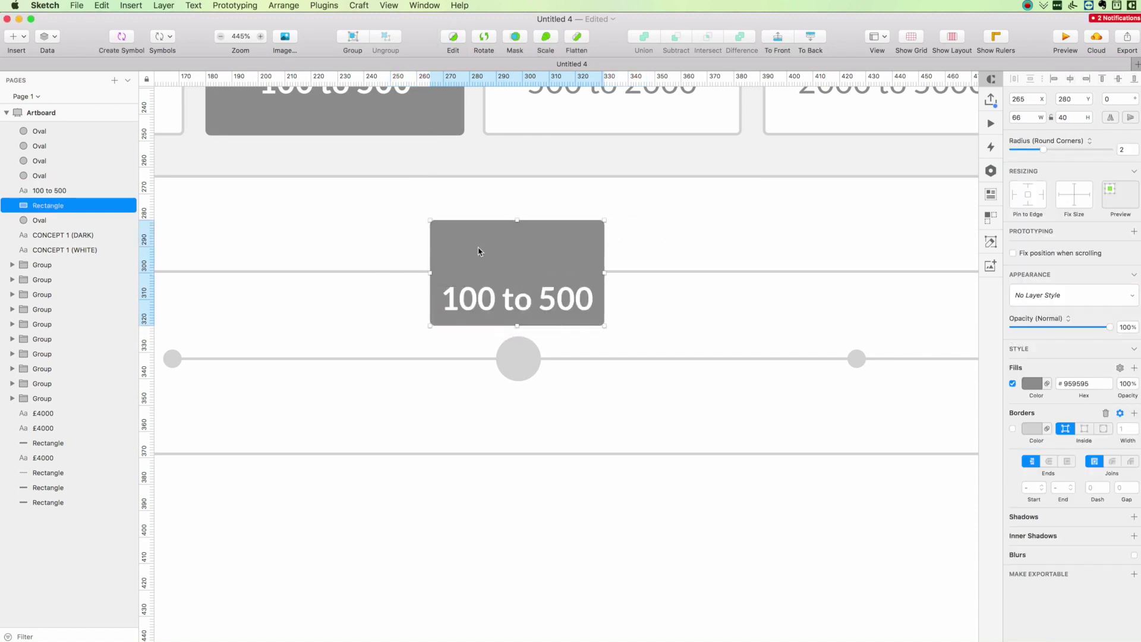
Reduce the copied button's background to 20 px high and set its text size to 10.
drag(517, 221, 516, 273)
click(522, 297)
click(1124, 333)
text(10)
key(Return)
click(517, 280)
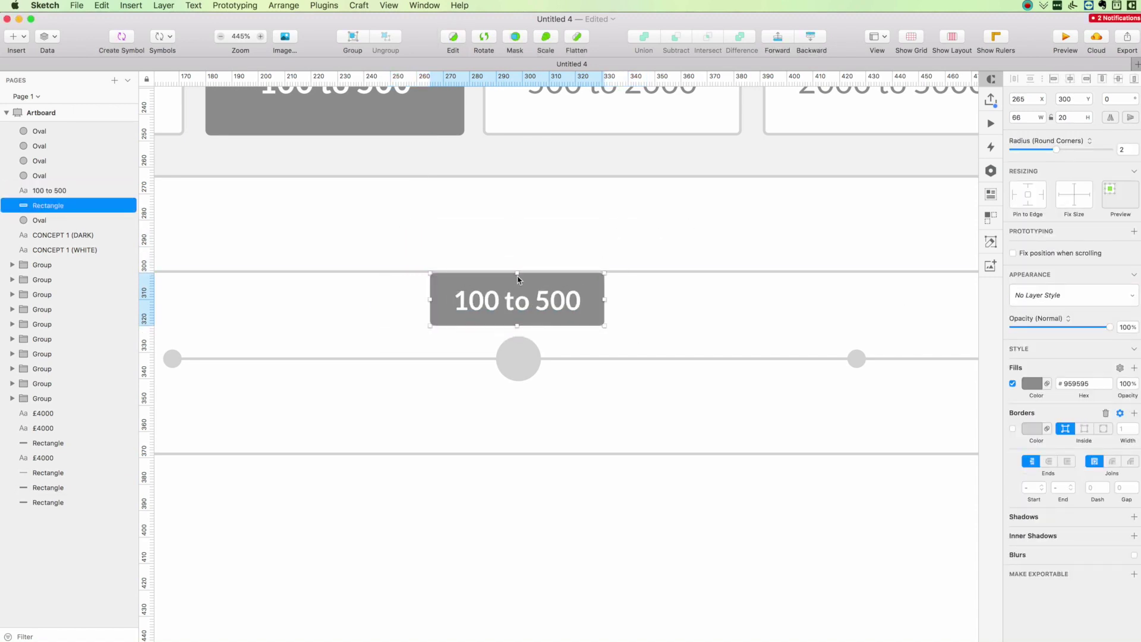
Trim the tooltip background's height slightly and shift it with its text a little down toward the large circle.
click(519, 302)
right_click(516, 299)
key(Escape)
drag(647, 310, 538, 326)
click(562, 332)
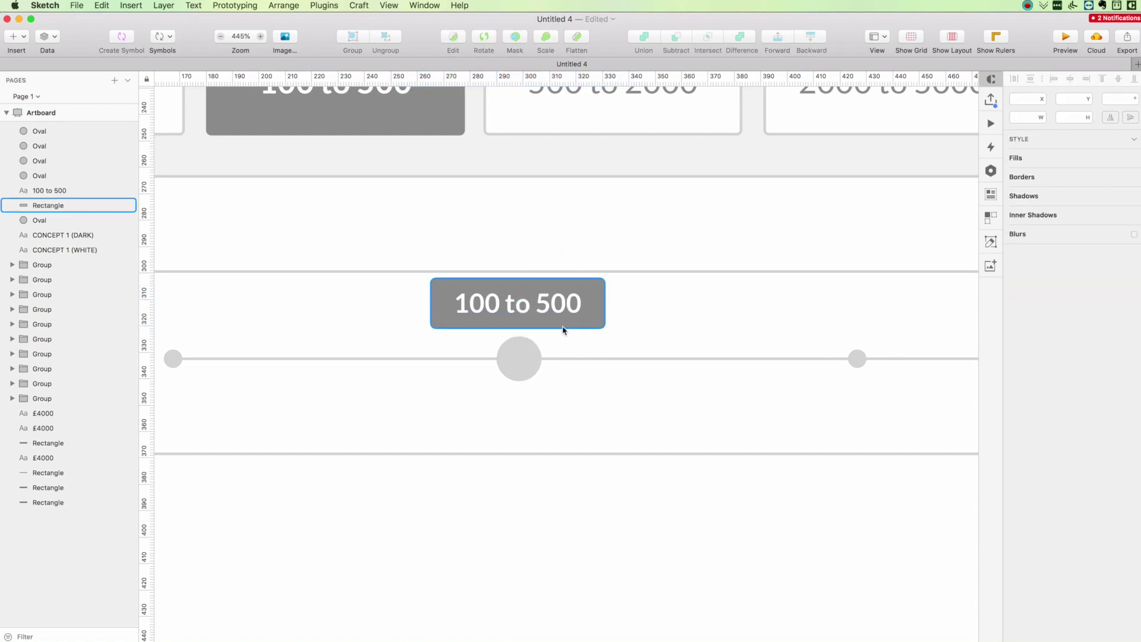
Duplicate the tooltip background as a 9 px square rotated -45° to form a pointer above the large circle.
click(567, 325)
key(super+d)
drag(605, 303, 482, 304)
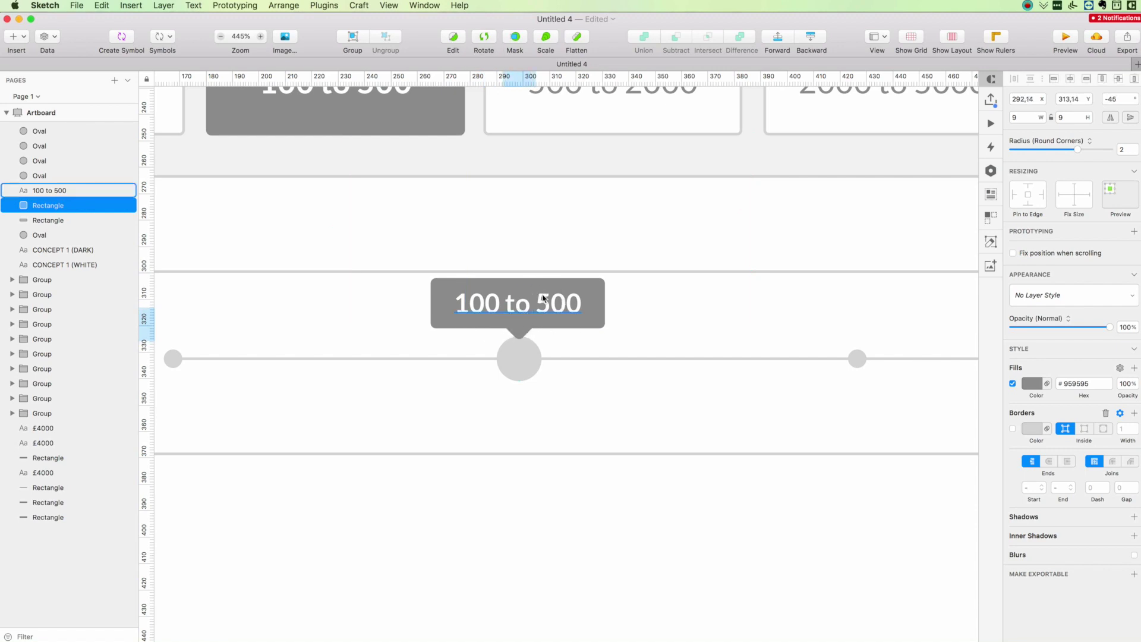
click(685, 237)
Group the tooltip's text, background and pointer, and move the group 3 px up.
scroll(683, 234, down, 5)
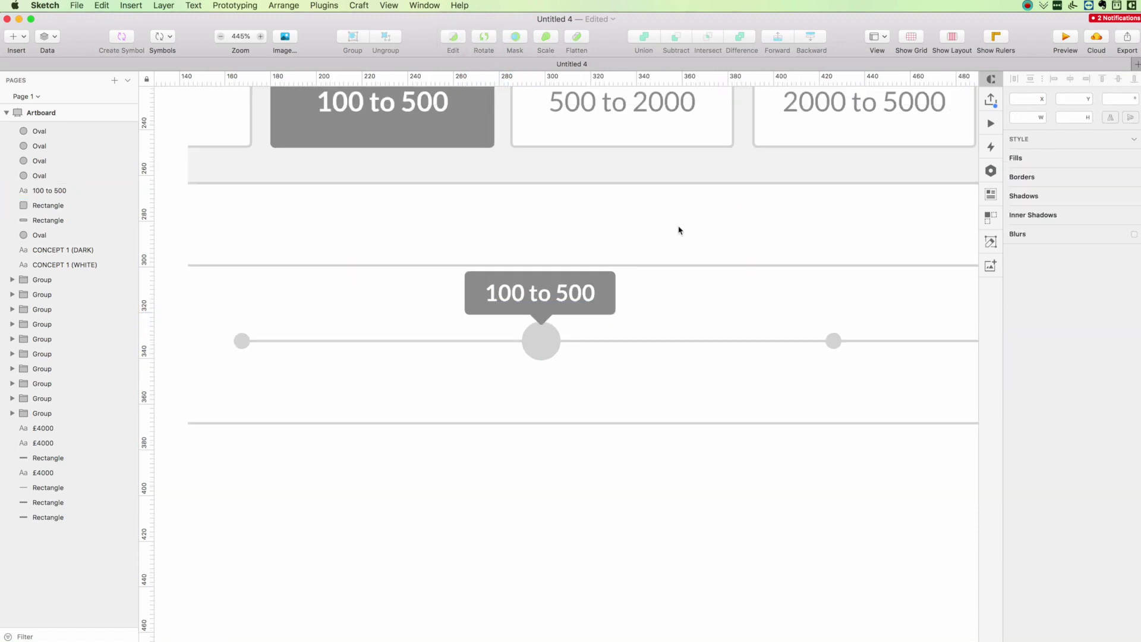
scroll(680, 231, up, 3)
scroll(681, 231, right, 3)
click(547, 326)
shift+click(548, 339)
shift+click(533, 335)
key(super+g)
key(Up)
key(Up)
key(Up)
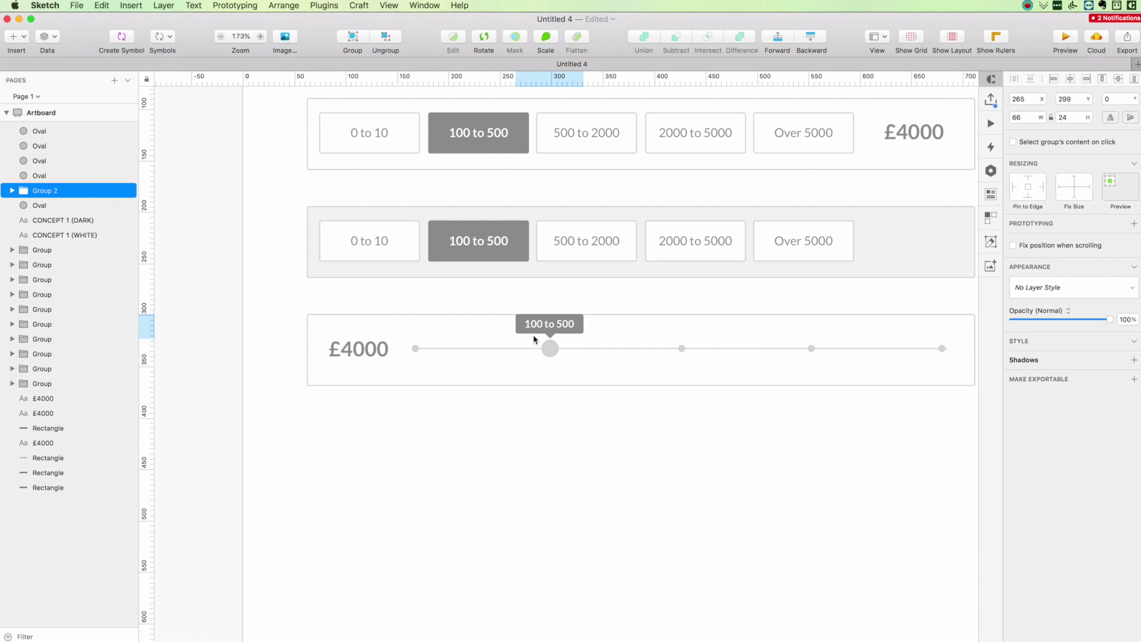
click(516, 481)
scroll(505, 466, down, 1)
scroll(416, 404, right, 1)
drag(255, 356, 894, 443)
scroll(893, 443, right, 5)
click(767, 293)
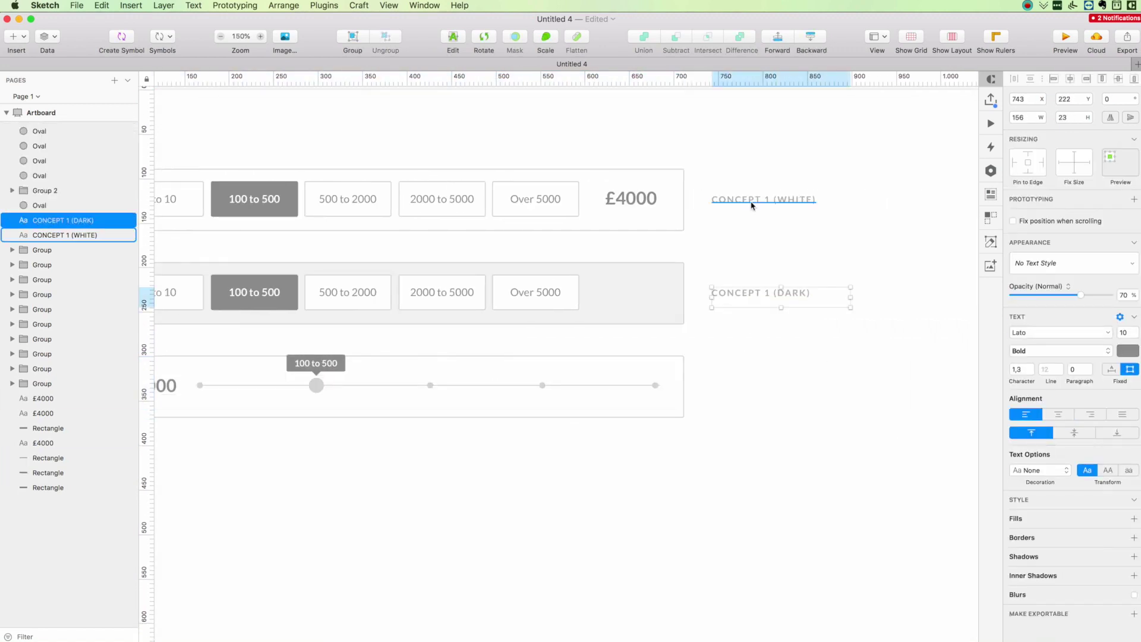
Shorten the slider line to 516 px so it ends at the last circle.
scroll(527, 321, left, 5)
drag(268, 343, 924, 444)
click(849, 377)
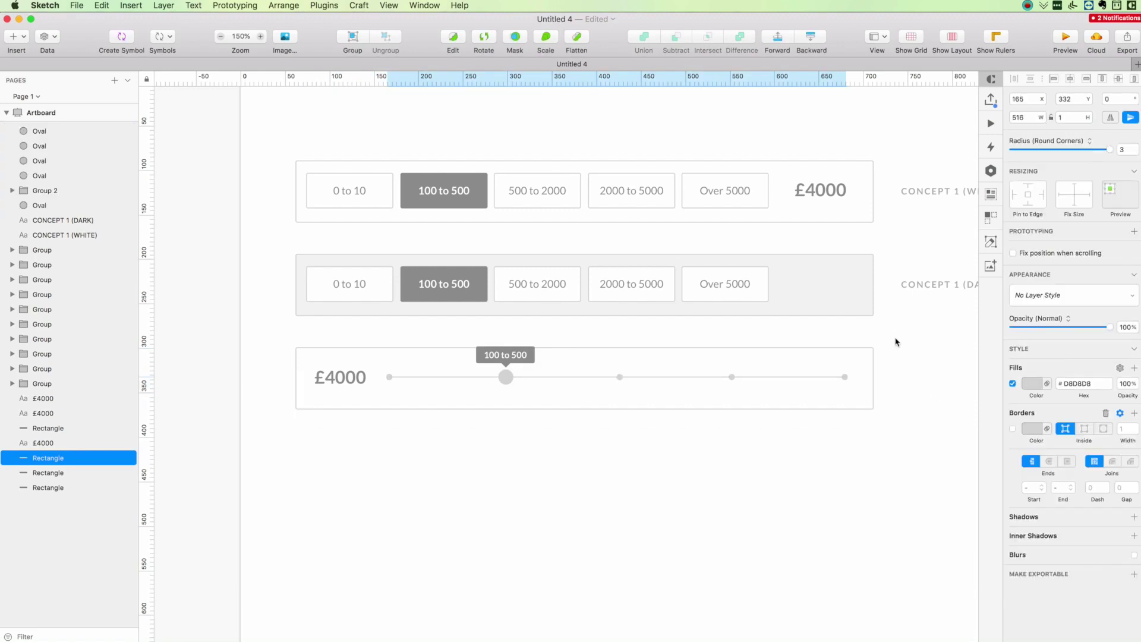
Group the entire slider row and duplicate it below, keeping the same spacing between rows.
drag(897, 343, 282, 420)
key(super+g)
drag(350, 380, 350, 474)
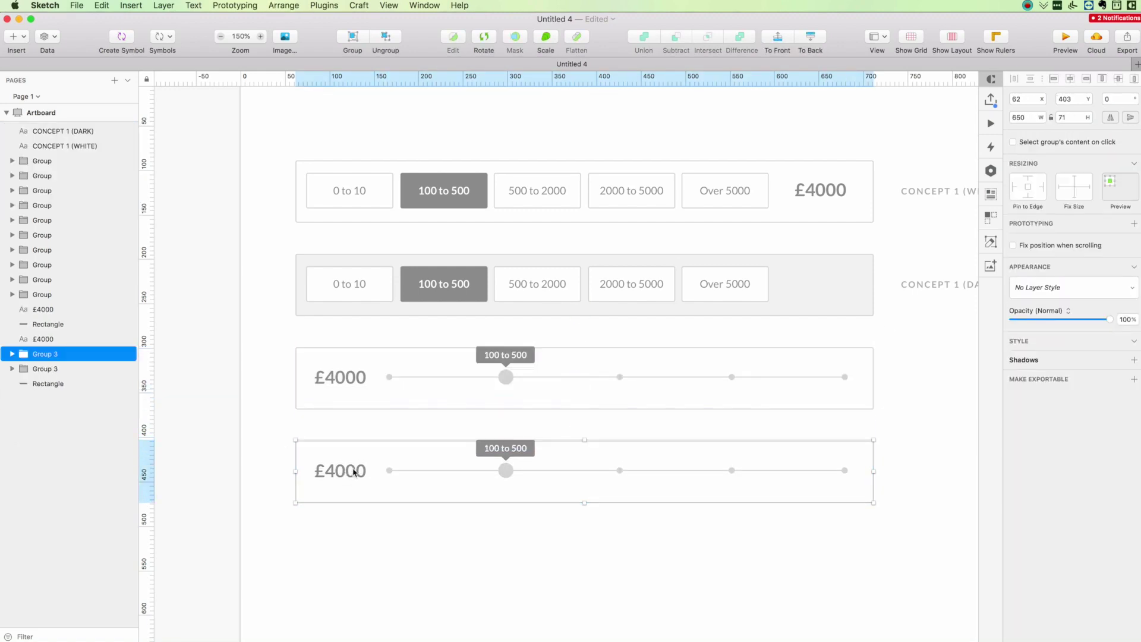
Copy the dark row's container style onto the container of the duplicated slider row.
click(394, 432)
scroll(394, 432, down, 1)
double_click(395, 433)
click(747, 302)
key(alt+super+c)
double_click(576, 434)
key(alt+super+v)
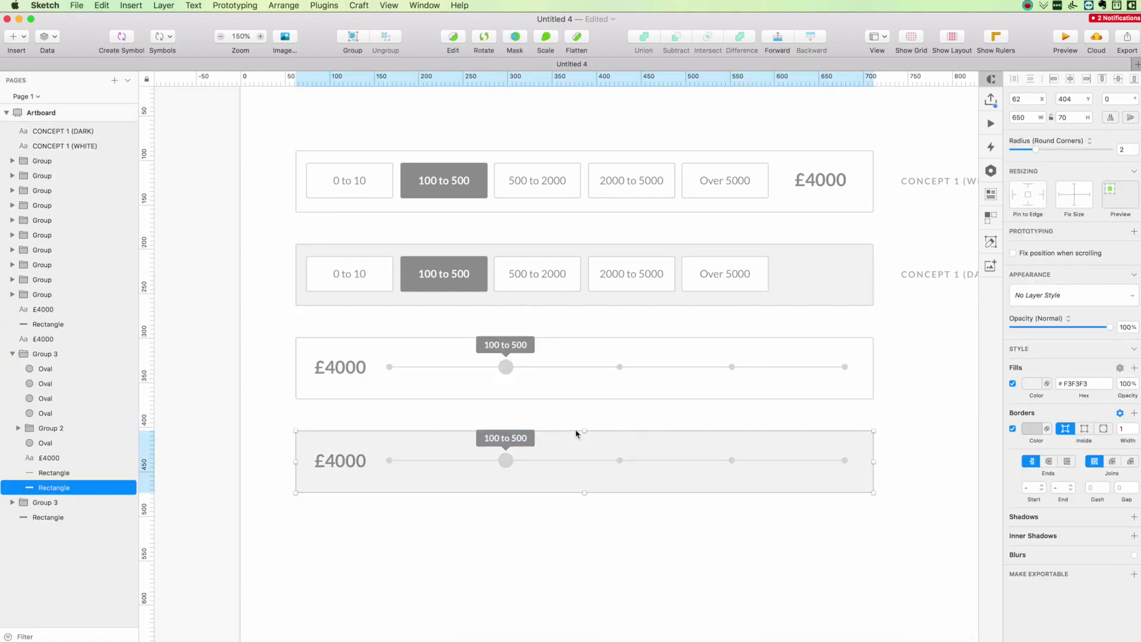
Select the five circles on the dark row's slider.
click(389, 460)
shift+click(506, 460)
shift+click(620, 460)
shift+click(732, 460)
shift+click(844, 460)
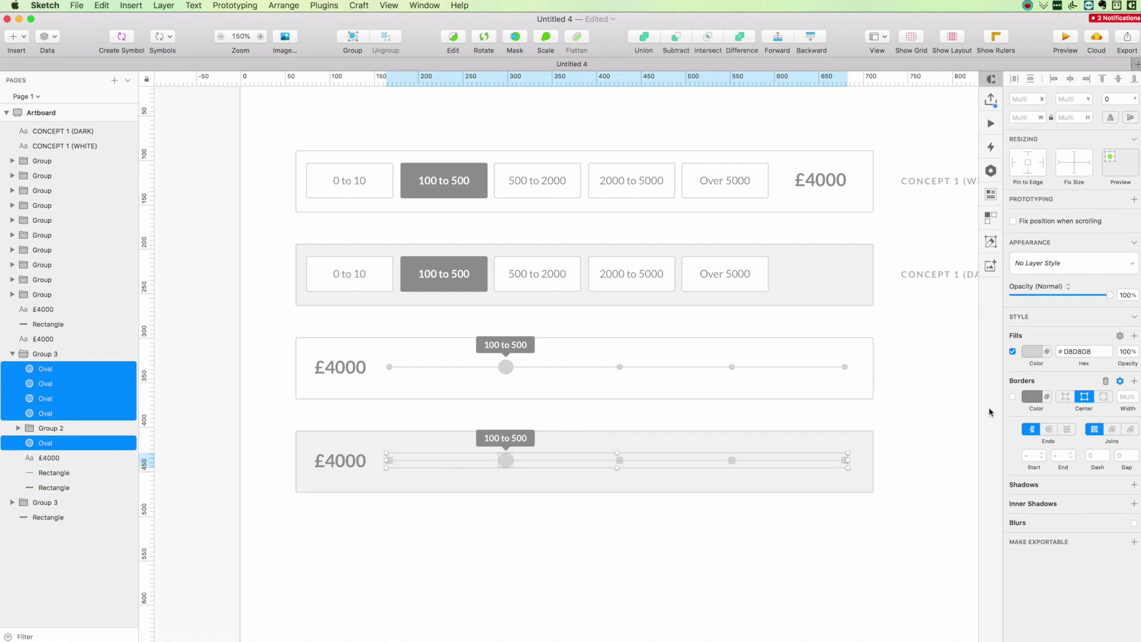
Duplicate both concept labels and place the copies beside the two slider rows.
click(591, 604)
scroll(594, 558, right, 3)
scroll(594, 558, down, 1)
drag(744, 142, 800, 304)
drag(767, 207, 767, 381)
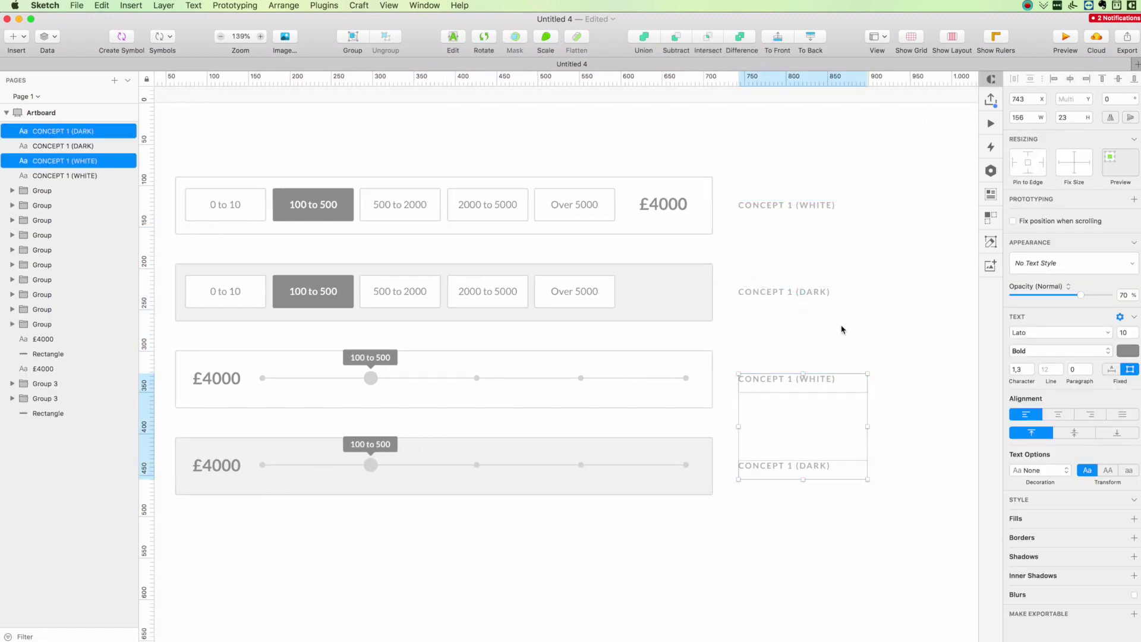
Rename the slider rows' labels to "CONCEPT 2 (WHITE)" and "CONCEPT 2 (DARK)".
double_click(767, 381)
double_click(789, 378)
text(2)
key(Escape)
double_click(774, 463)
double_click(789, 466)
text(2)
key(Escape)
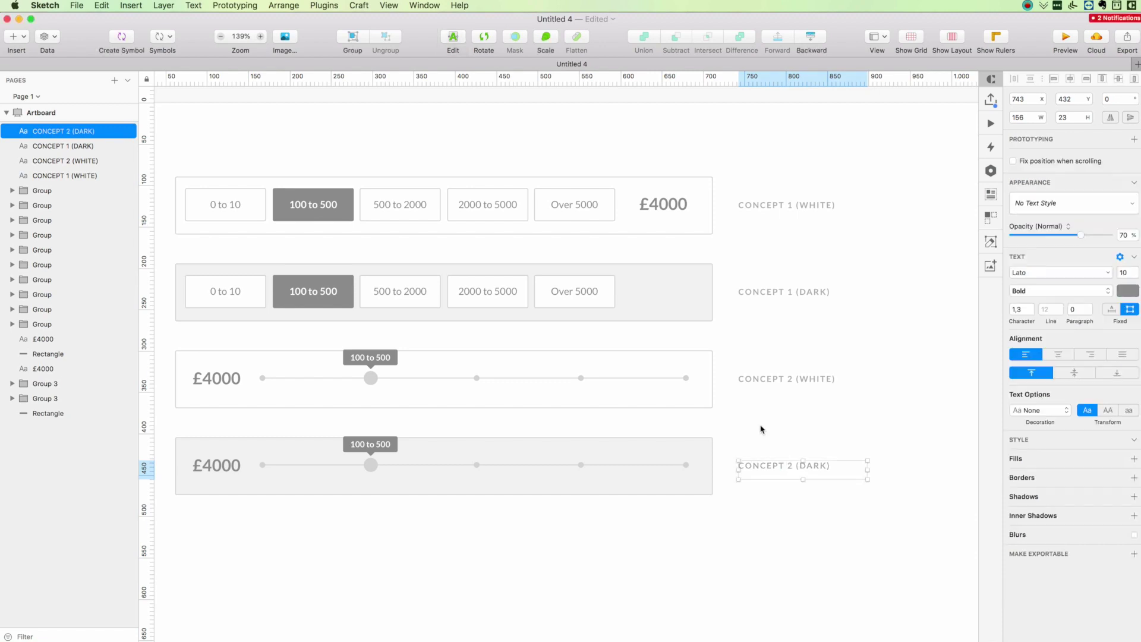
Copy the Concept 1 white row's £4000 price into the empty end of the Concept 1 dark row.
scroll(761, 428, down, 2)
scroll(762, 428, left, 2)
click(713, 150)
drag(714, 149, 713, 240)
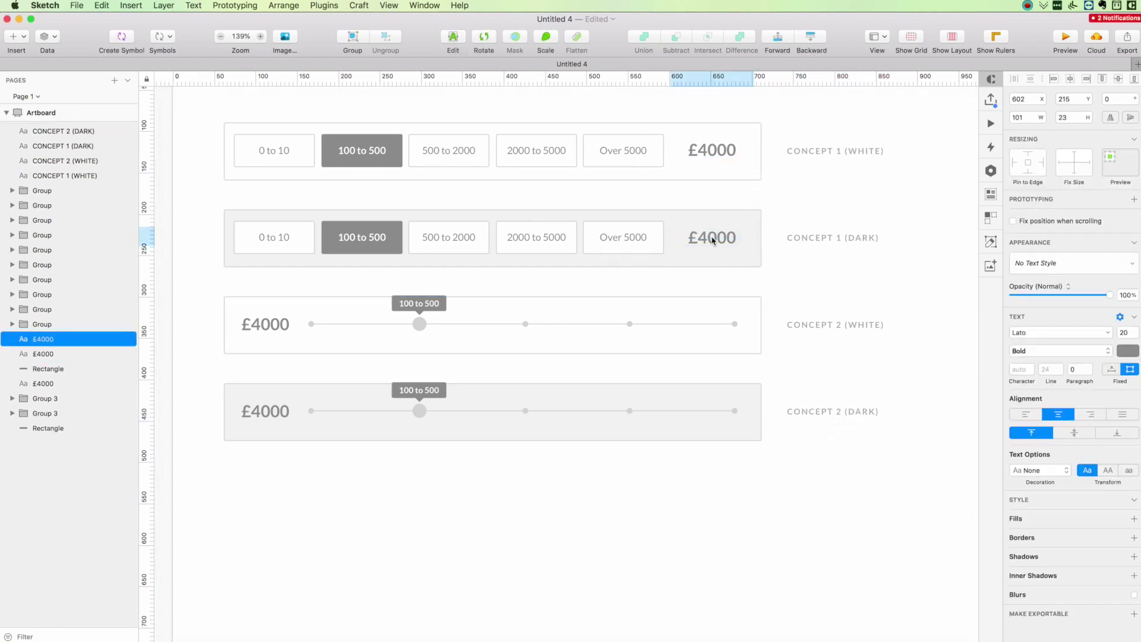
Duplicate the Concept 1 white row's container, buttons and price below the Concept 2 dark row.
click(558, 500)
scroll(557, 499, down, 3)
scroll(556, 475, down, 2)
scroll(295, 321, left, 2)
scroll(296, 321, down, 1)
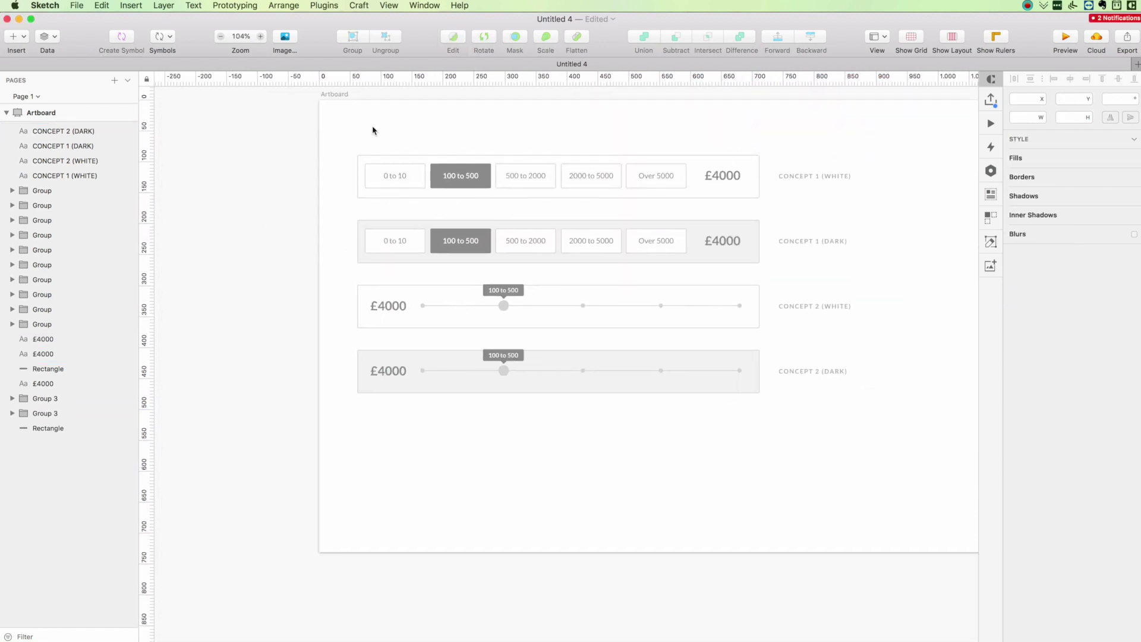
drag(375, 142, 747, 186)
drag(678, 176, 677, 434)
key(Escape)
Draw a full-height vertical divider between the fifth row's first two buttons, colored like the container's border.
scroll(545, 429, up, 5)
super+click(327, 422)
scroll(355, 413, up, 2)
scroll(386, 385, up, 2)
click(388, 387)
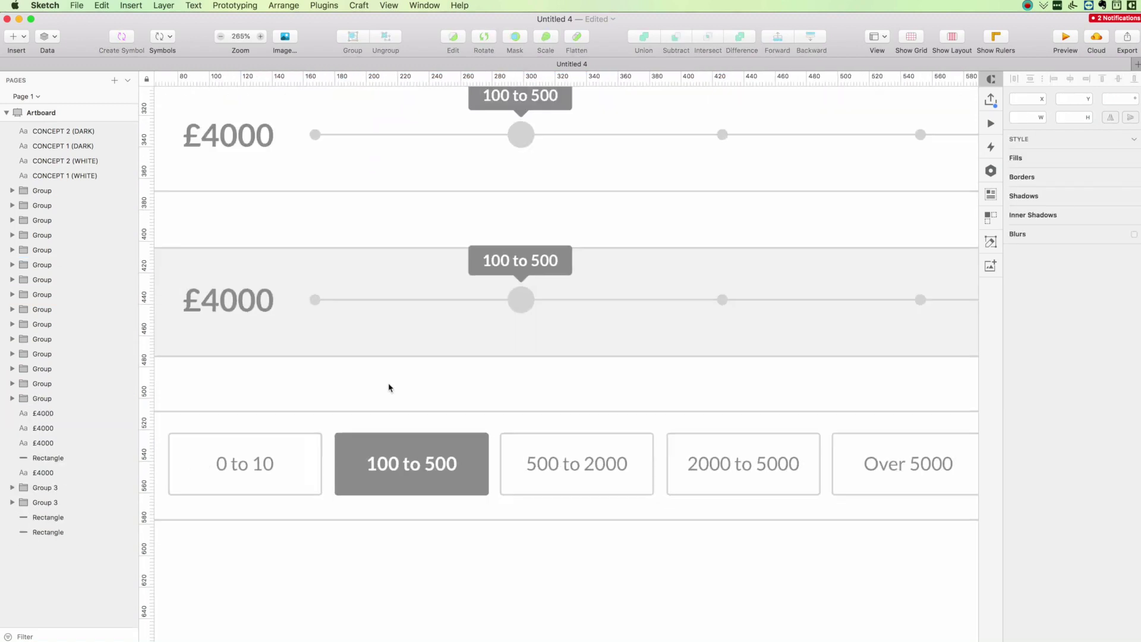
drag(329, 413, 334, 518)
key(ctrl+c)
click(387, 410)
Copy the divider into the next three gaps between the buttons and nudge the middle dividers left into place.
mouse_move(329, 439)
mouse_down()
mouse_move(511, 438)
mouse_move(495, 443)
mouse_up()
key(super+d)
key(super+d)
click(663, 420)
key(Left)
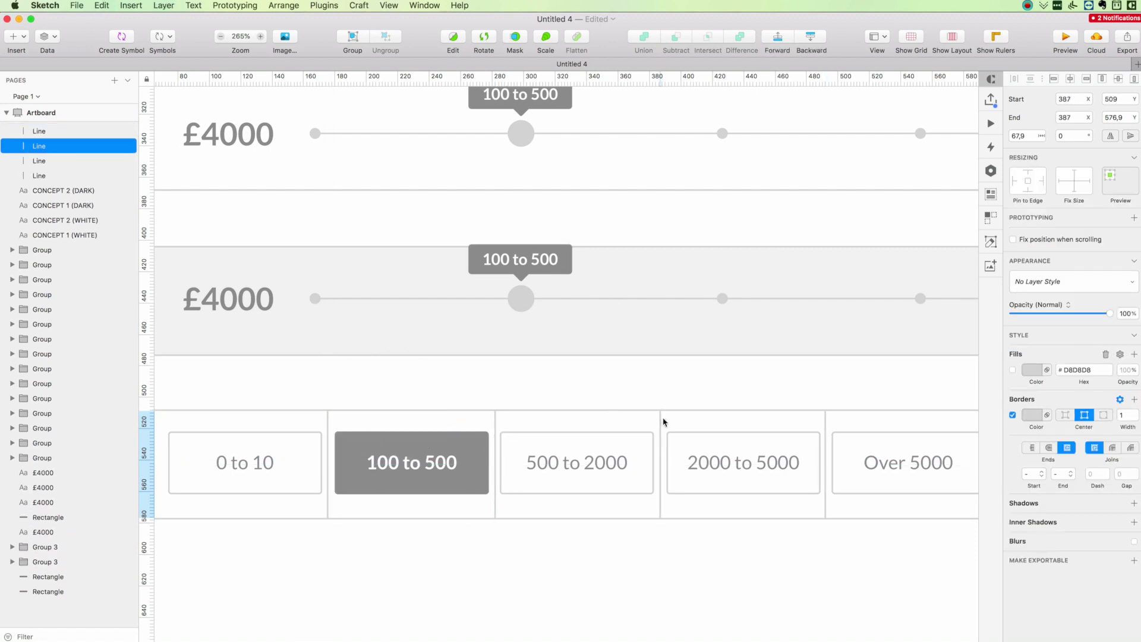
click(495, 441)
key(Left)
super+click(512, 436)
shift+super+click(299, 438)
shift+super+click(701, 437)
shift+super+click(857, 436)
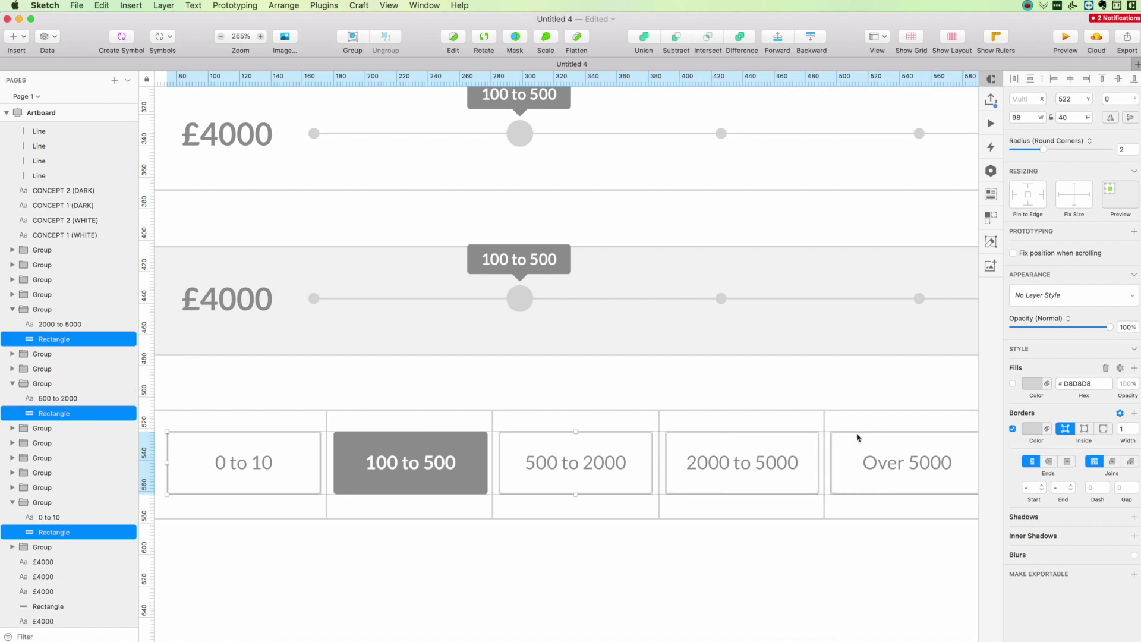
Copy the last divider into the gap between the "Over 5000" button and the £4000 price.
scroll(857, 435, right, 8)
click(772, 427)
drag(584, 427, 758, 425)
Delete the outline rectangles of the fifth row's four unselected buttons, leaving only their text.
super+click(729, 438)
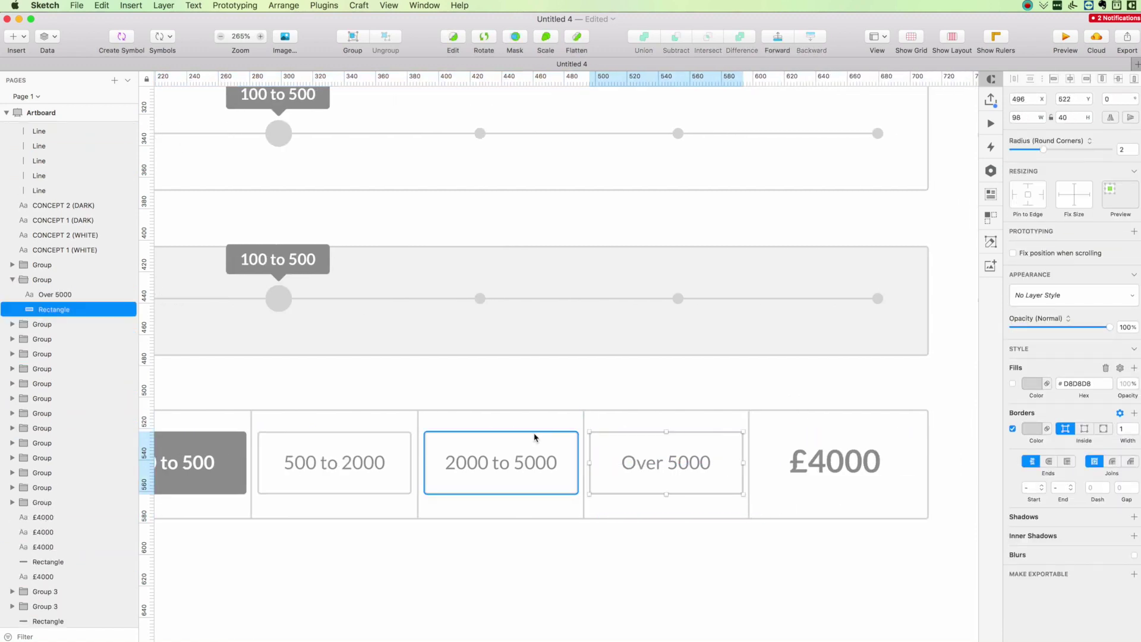
shift+super+click(535, 438)
scroll(532, 439, left, 6)
shift+super+click(529, 439)
shift+super+click(262, 438)
key(Delete)
Square the corners of the fifth row's "100 to 500" rectangle and stretch it to fill the whole segment between its dividers.
scroll(432, 440, up, 1)
super+click(429, 442)
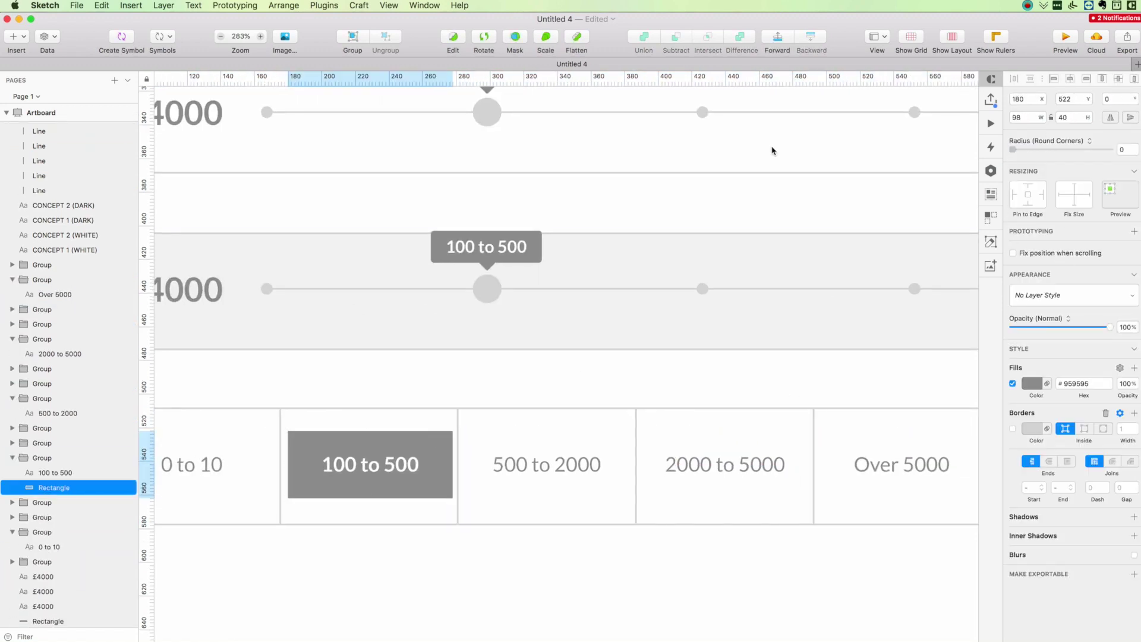
drag(288, 432, 280, 409)
drag(453, 498, 458, 524)
click(507, 565)
scroll(507, 564, down, 5)
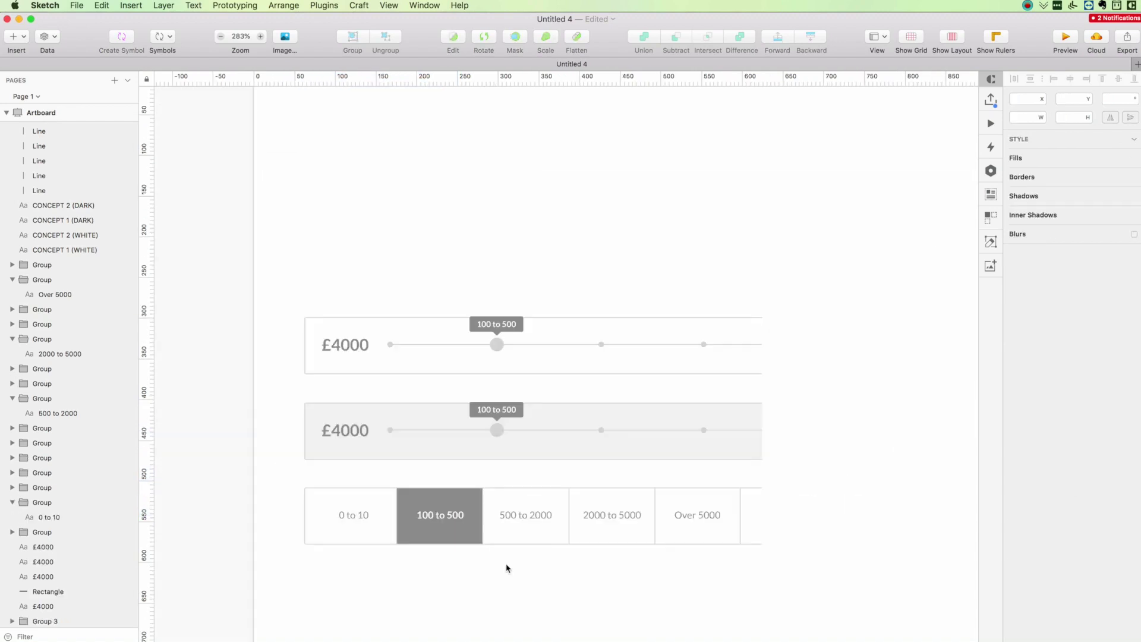
Copy the "CONCEPT 2 (WHITE)" label down beside the fifth row and change its text to "CONCEPT 3".
scroll(521, 582, down, 2)
drag(807, 332, 806, 489)
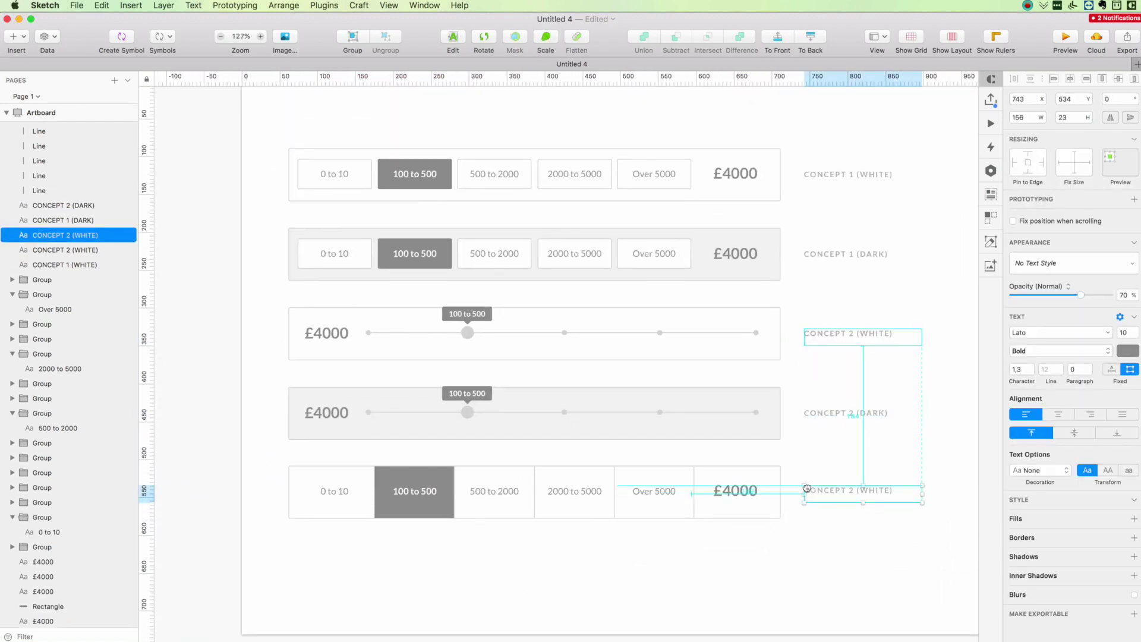
click(846, 487)
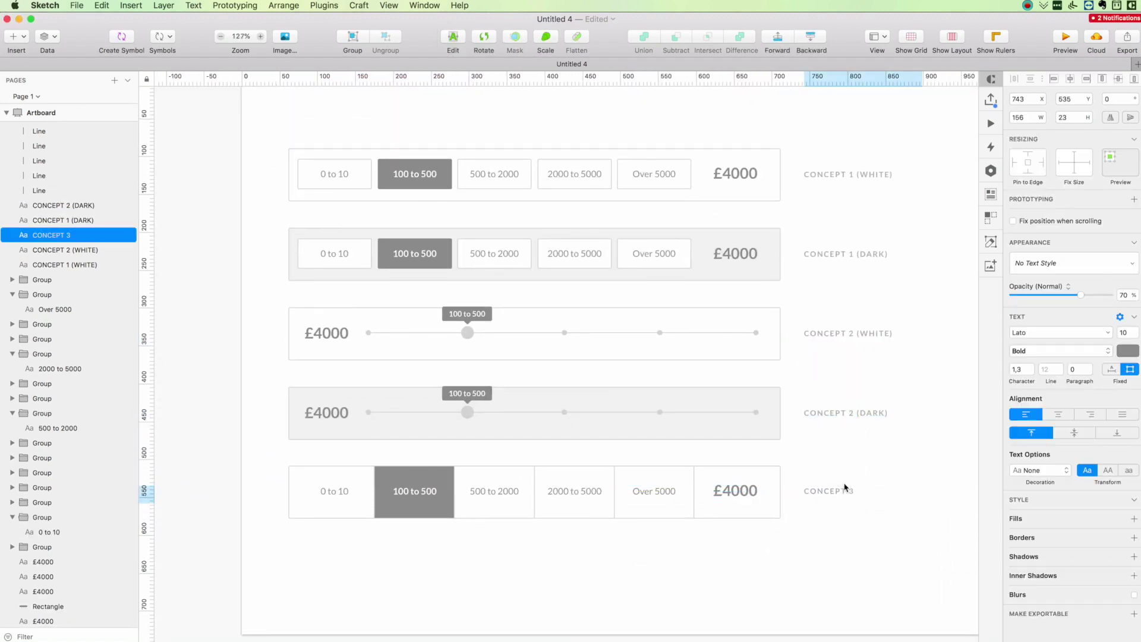
click(803, 579)
Delete the two vertical divider lines on either side of the fifth row's filled "100 to 500" segment.
scroll(800, 588, up, 2)
scroll(797, 585, right, 2)
click(347, 511)
shift+click(427, 510)
key(Delete)
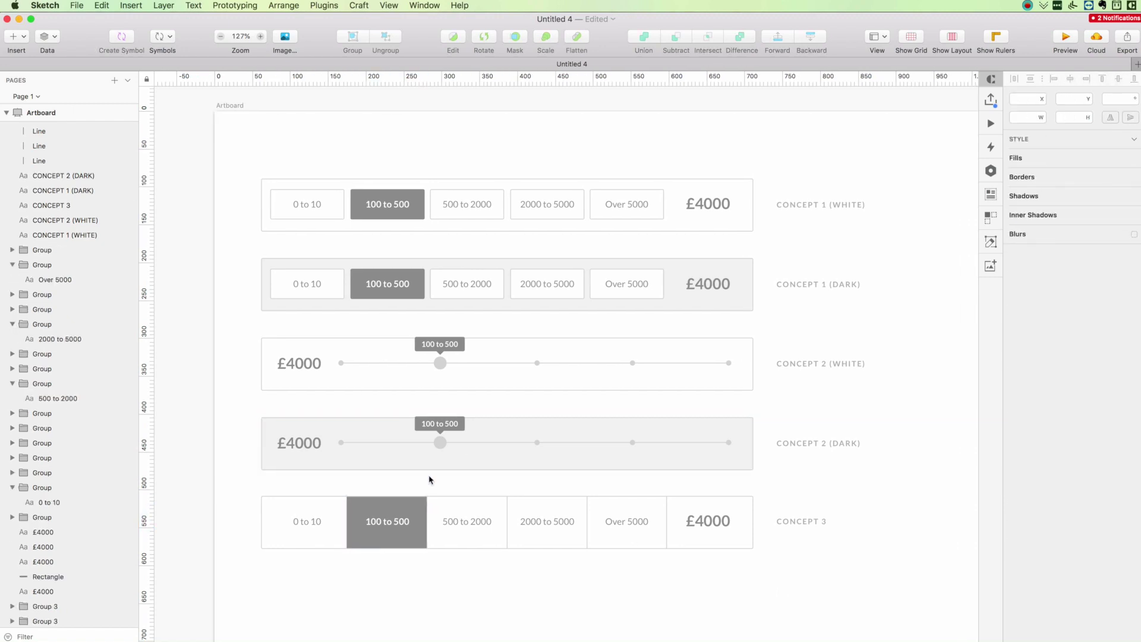
click(428, 460)
scroll(430, 479, right, 1)
click(430, 480)
scroll(429, 482, down, 2)
Rename the artboard "UX Concepts" and shrink it around the five rows to about 930 by 650 px.
click(252, 185)
key(super+r)
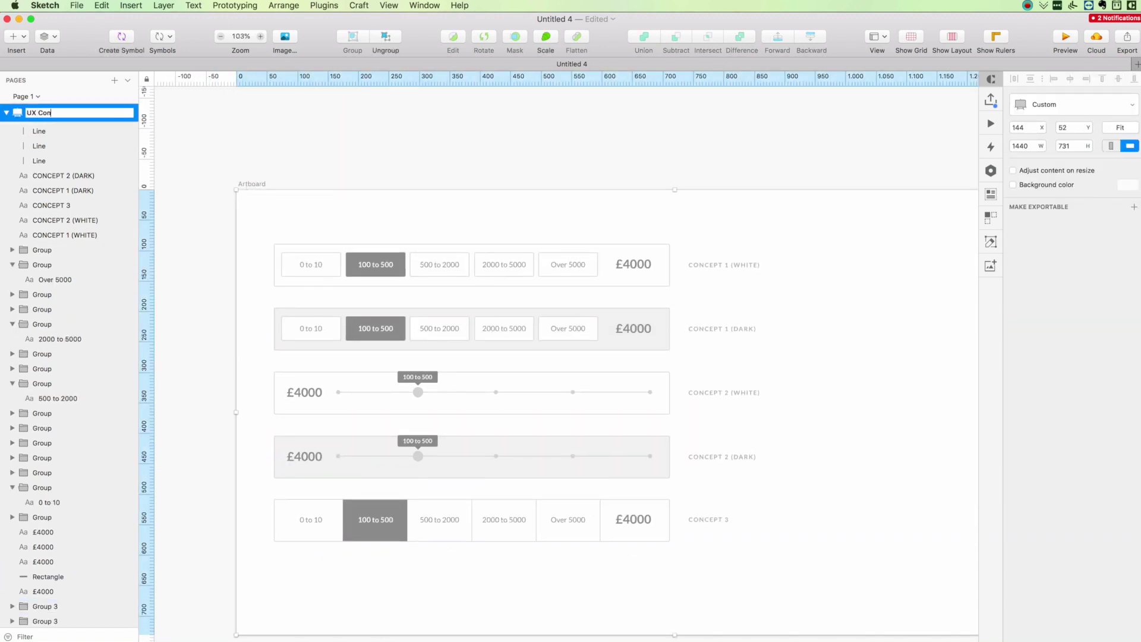
scroll(539, 409, down, 3)
drag(909, 411, 701, 411)
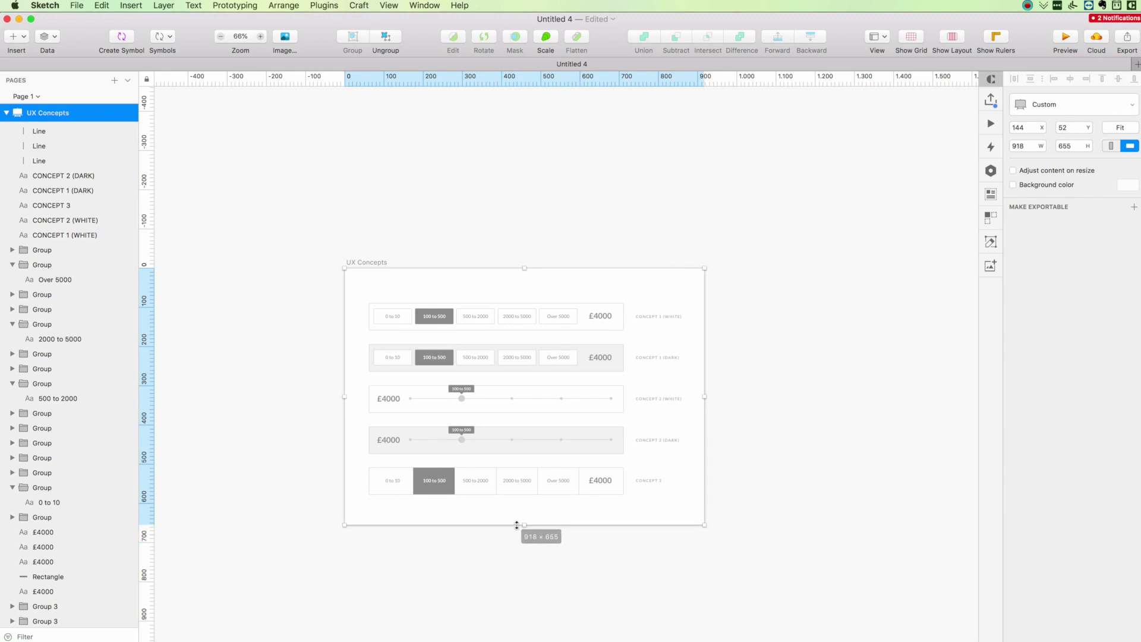
drag(340, 397, 339, 397)
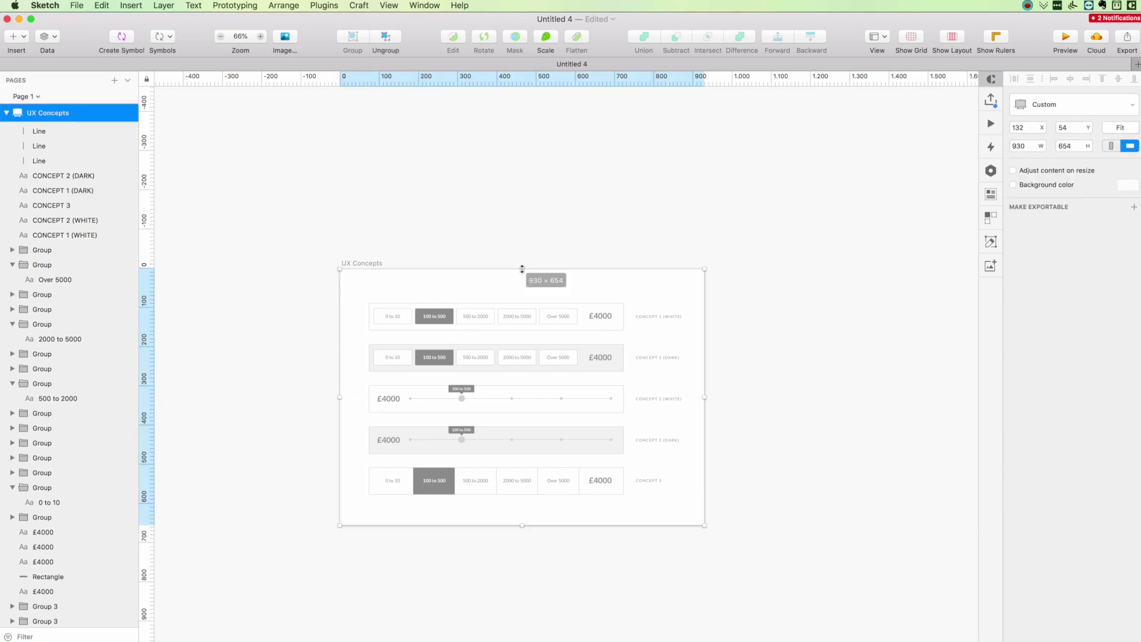
click(516, 290)
scroll(508, 313, up, 3)
scroll(508, 314, down, 3)
scroll(509, 315, up, 1)
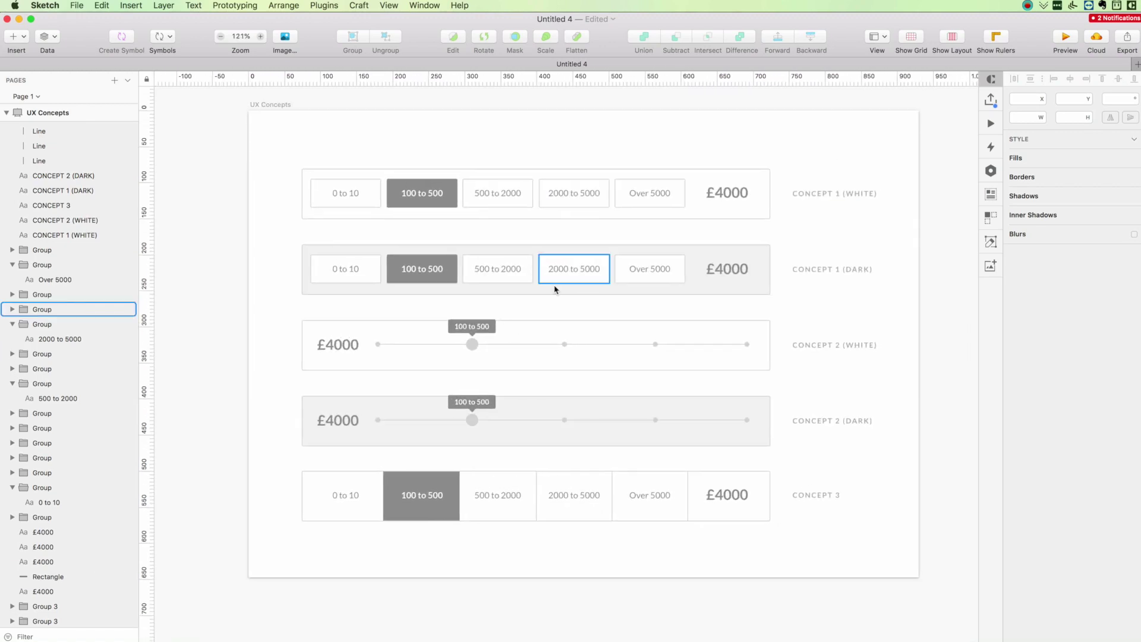
Darken the grey fill of the three "100 to 500" buttons and of both slider tooltips with their pointers.
scroll(476, 331, up, 3)
shift+super+click(471, 338)
shift+super+click(477, 463)
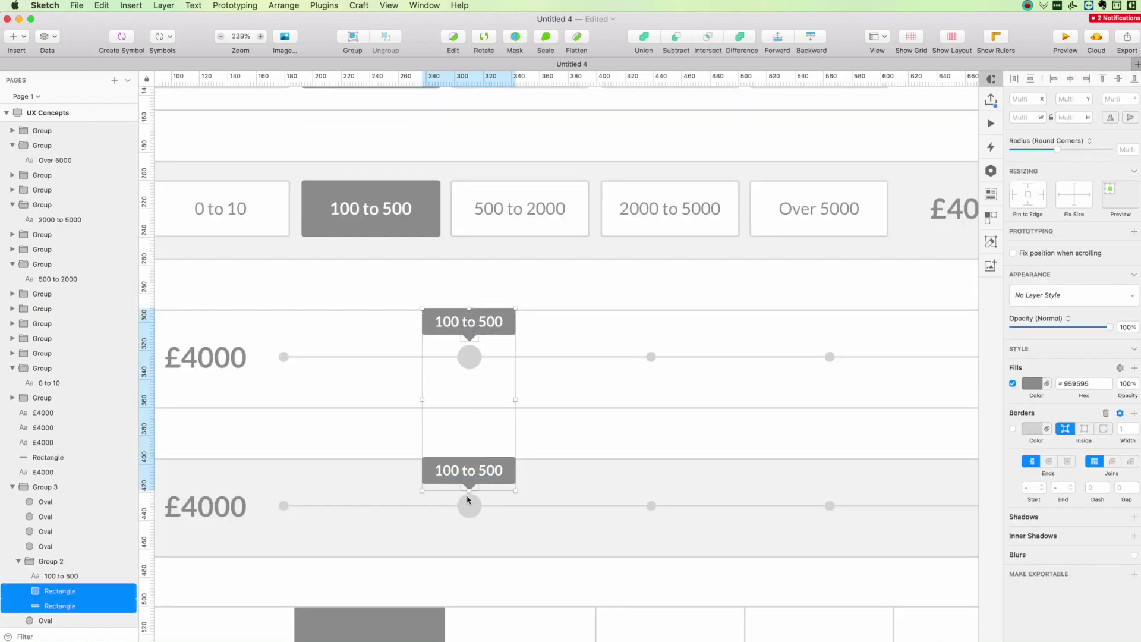
shift+super+click(470, 485)
shift+super+click(436, 619)
scroll(436, 424, up, 6)
shift+click(437, 424)
scroll(471, 436, down, 5)
click(1032, 383)
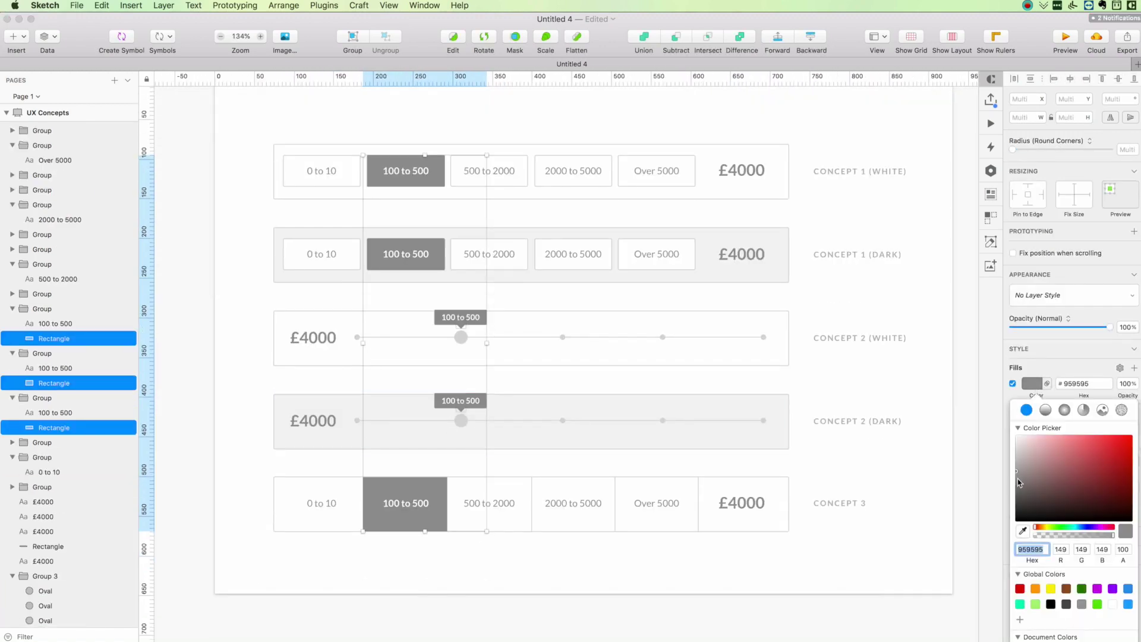
click(1018, 480)
drag(1018, 477, 1017, 480)
Darken the grey text color of the £4000 prices in all five rows.
scroll(932, 334, up, 2)
super+click(743, 311)
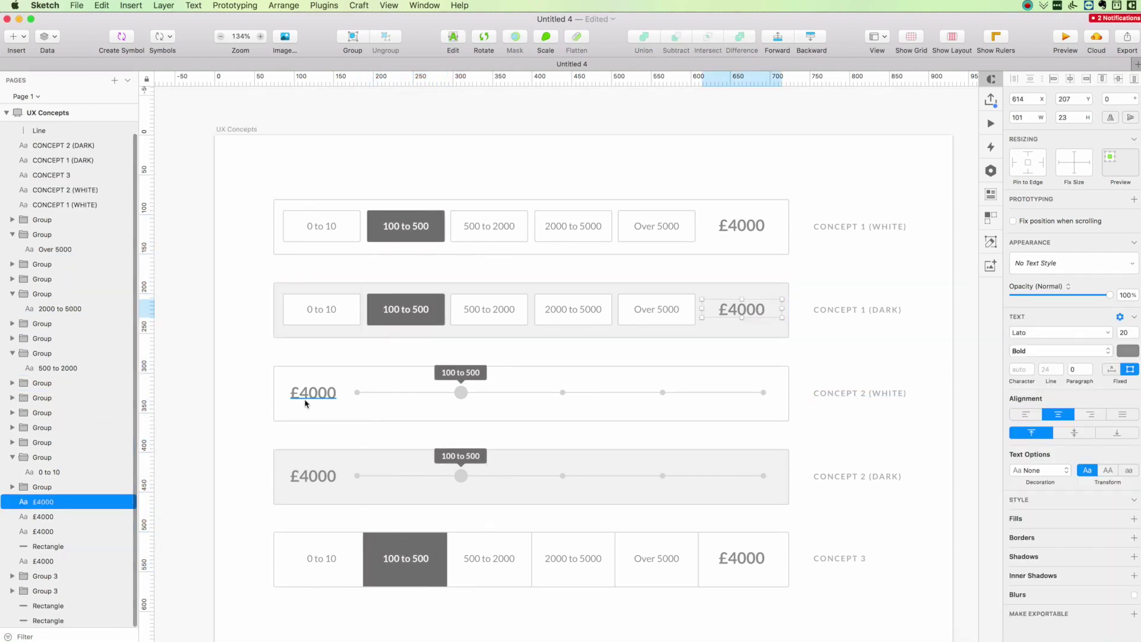
super+click(306, 397)
shift+super+click(312, 477)
shift+super+click(761, 565)
click(586, 140)
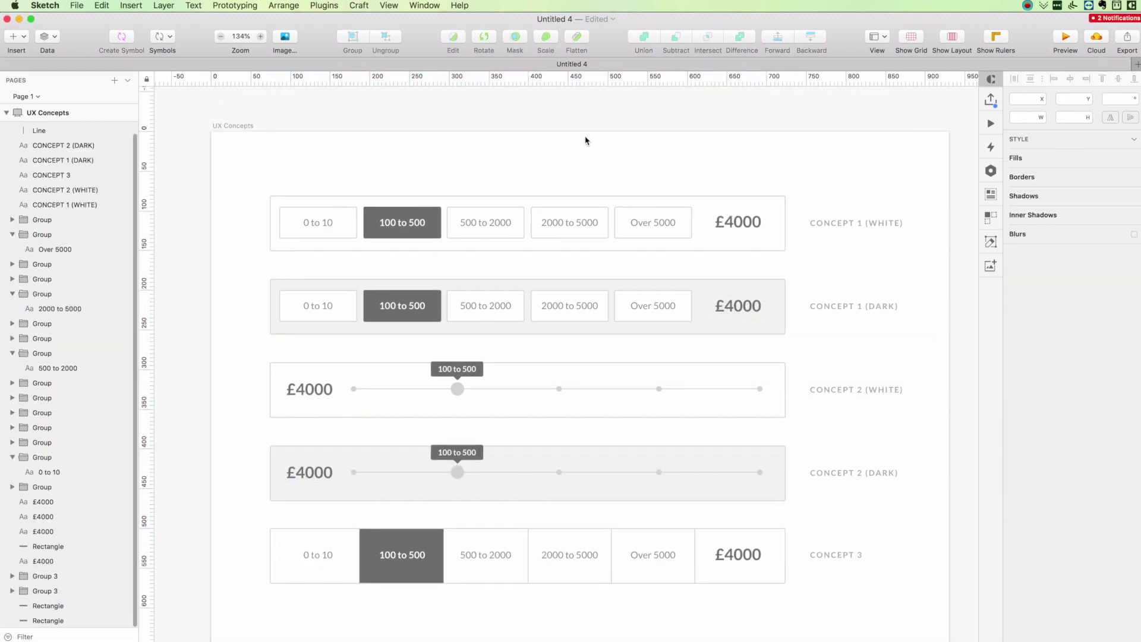
scroll(586, 141, up, 2)
scroll(586, 141, down, 1)
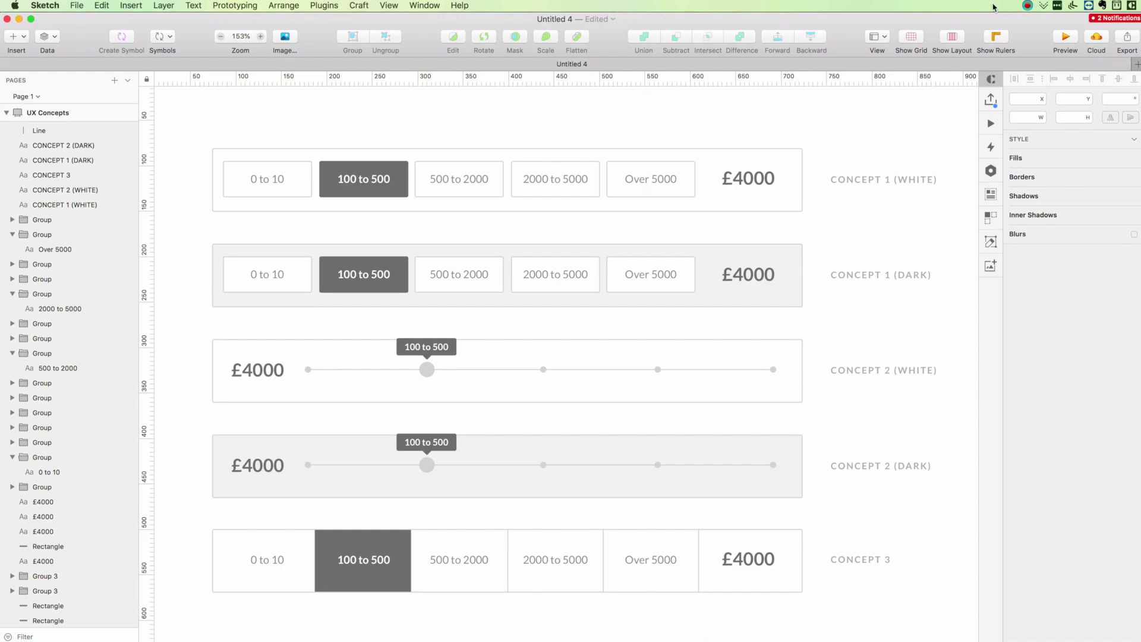